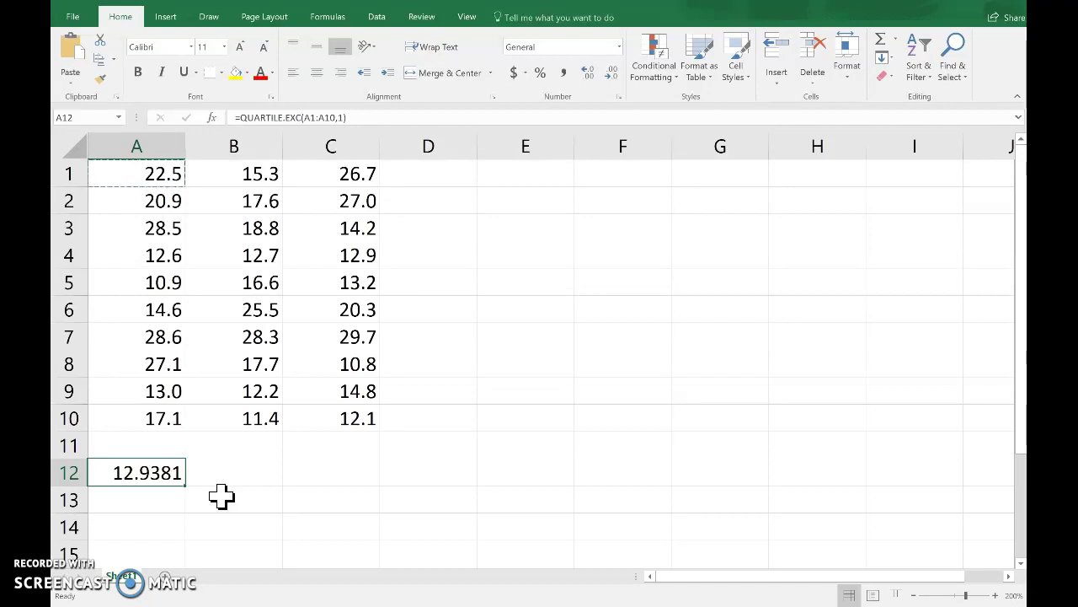
Review A12's =QUARTILE.EXC lower-quartile formula and confirm it unchanged
{"action": "double_click", "coordinate": [159, 466]}
{"action": "left_click", "coordinate": [171, 482]}
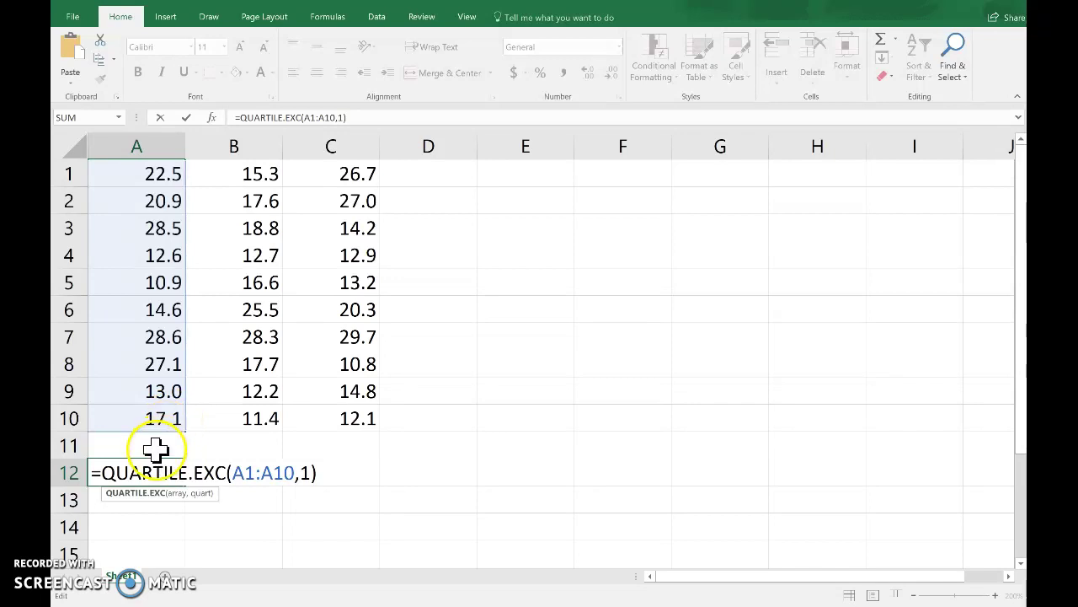
{"action": "key", "text": "Return"}
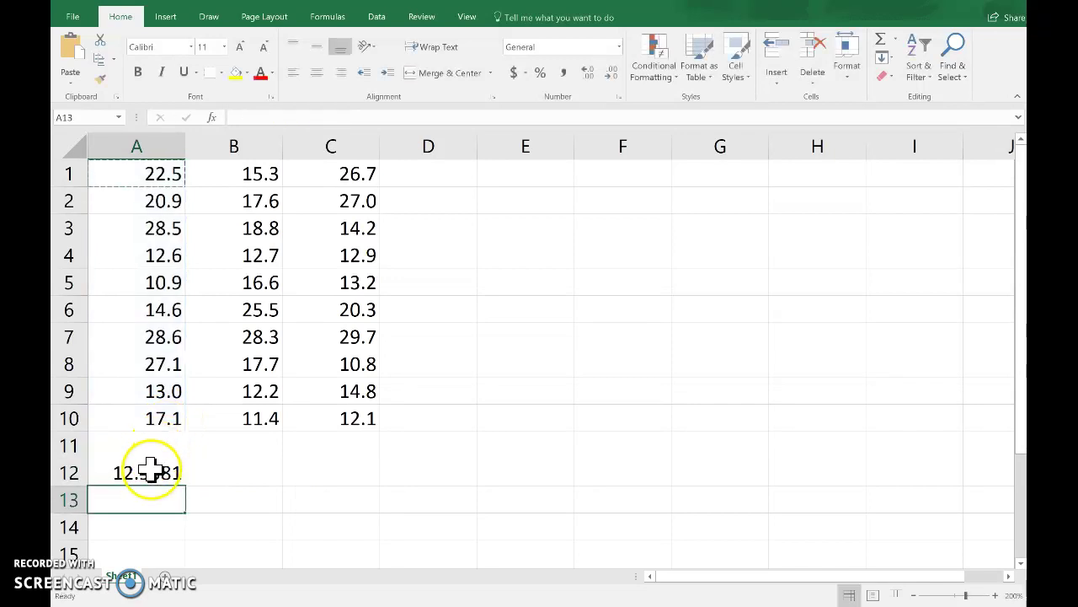
Copy A12's quartile formula into B12, which returns 12.58108 from B1:B10
{"action": "left_click", "coordinate": [150, 473]}
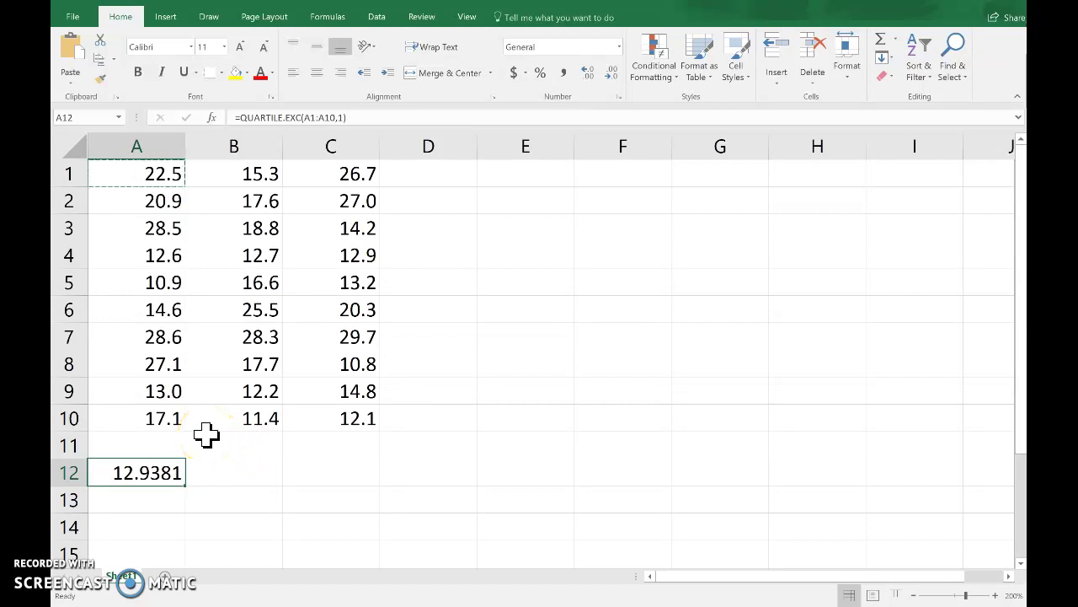
{"action": "key", "text": "ctrl+c"}
{"action": "left_click", "coordinate": [215, 474]}
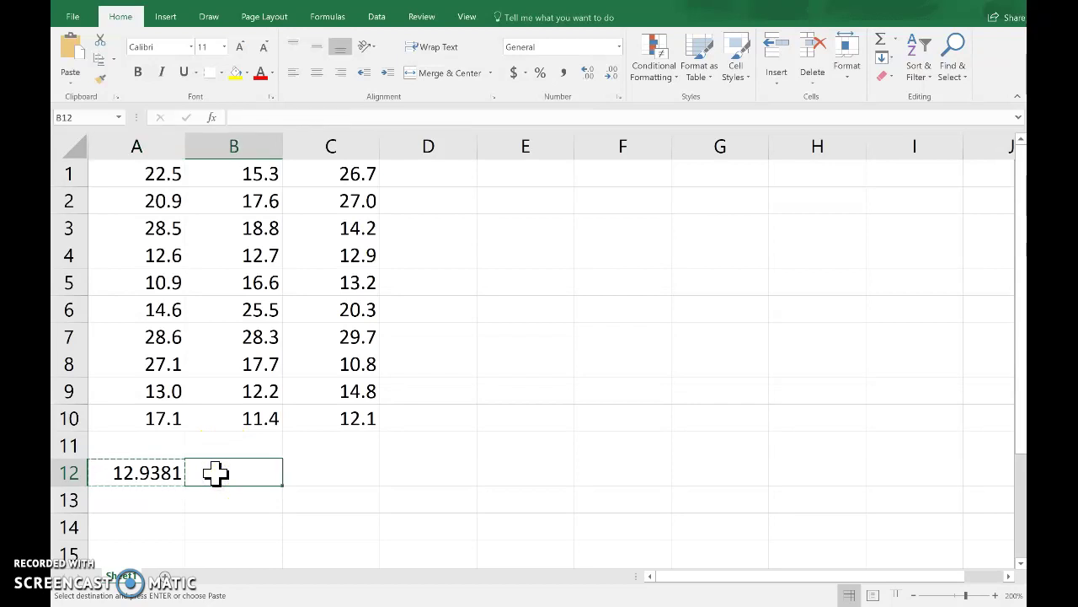
{"action": "key", "text": "ctrl+v"}
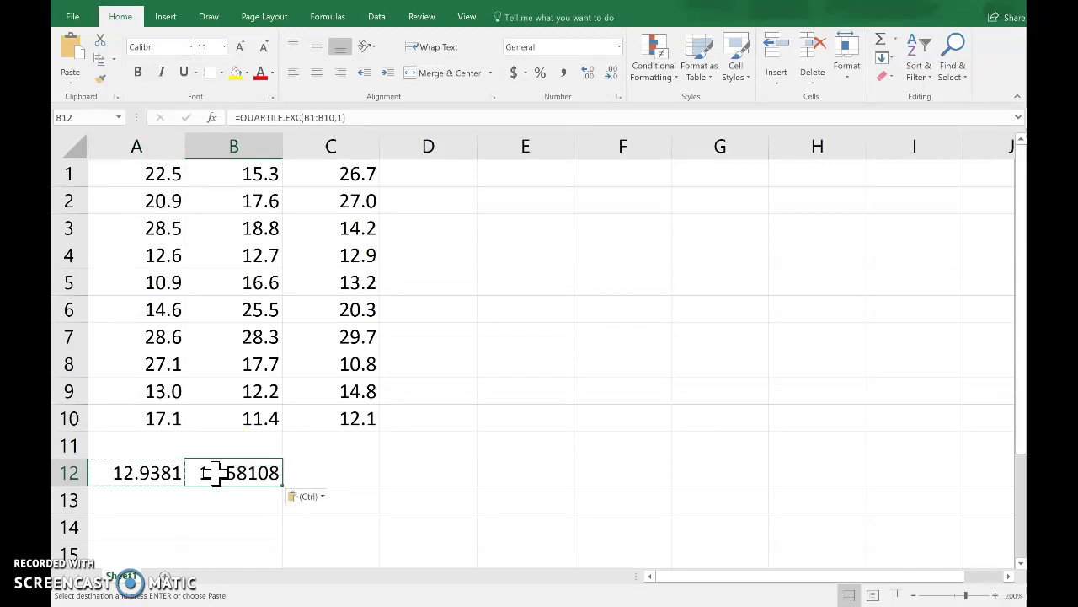
{"action": "double_click", "coordinate": [218, 474]}
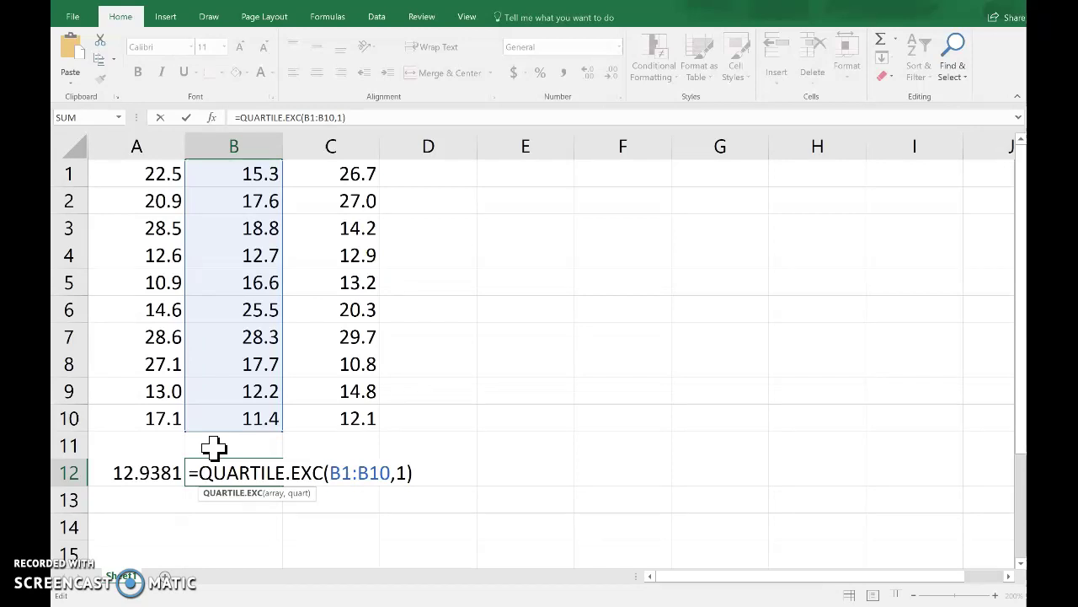
{"action": "key", "text": "Return"}
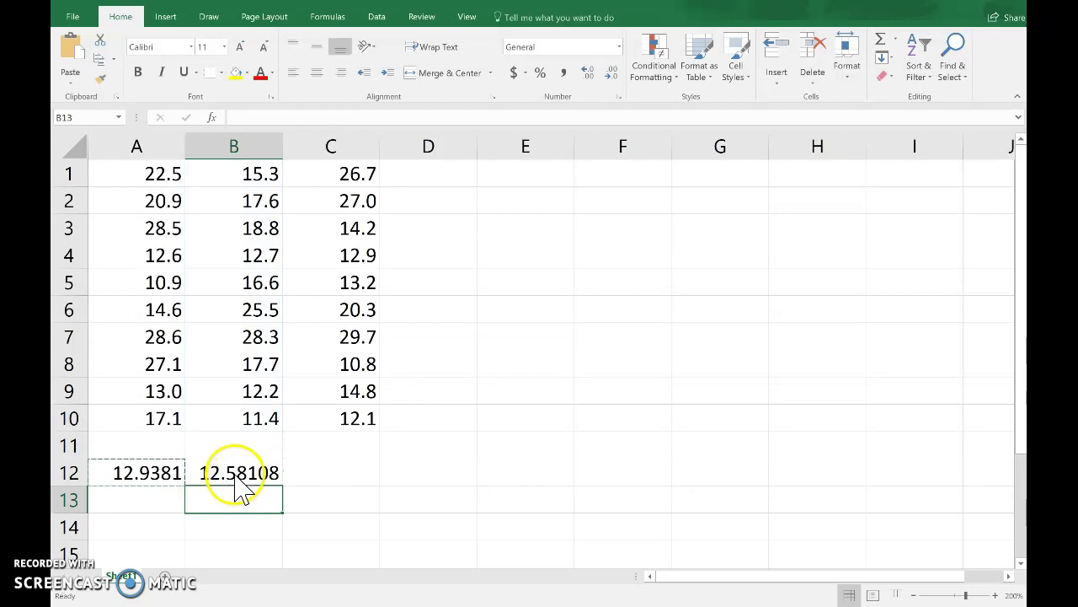
Fill A12's quartile formula across to C12, which returns 12.70384 from C1:C10
{"action": "left_click", "coordinate": [159, 477]}
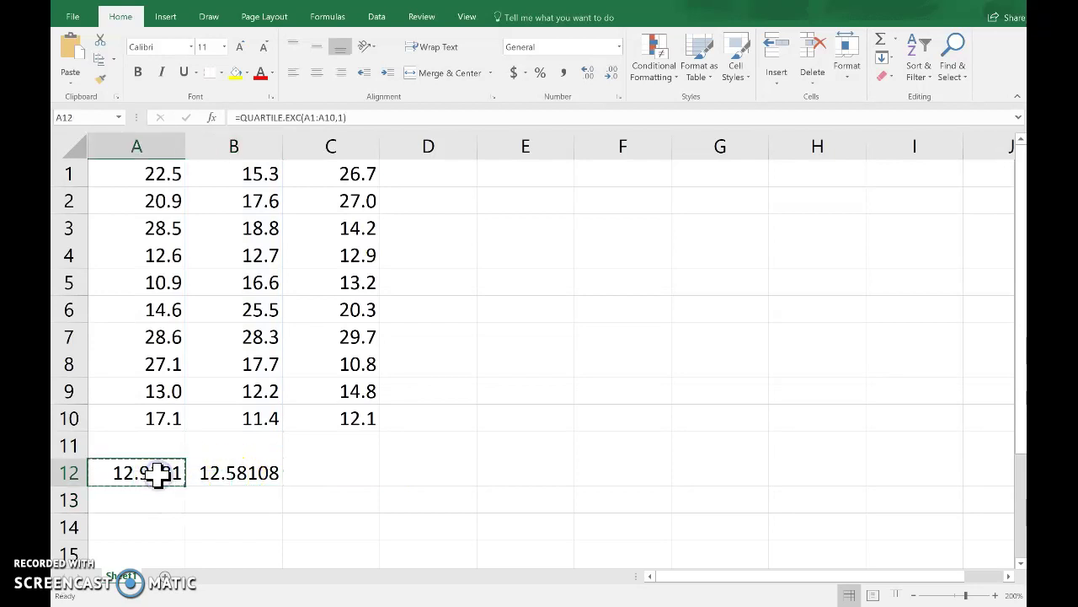
{"action": "left_click", "coordinate": [187, 487]}
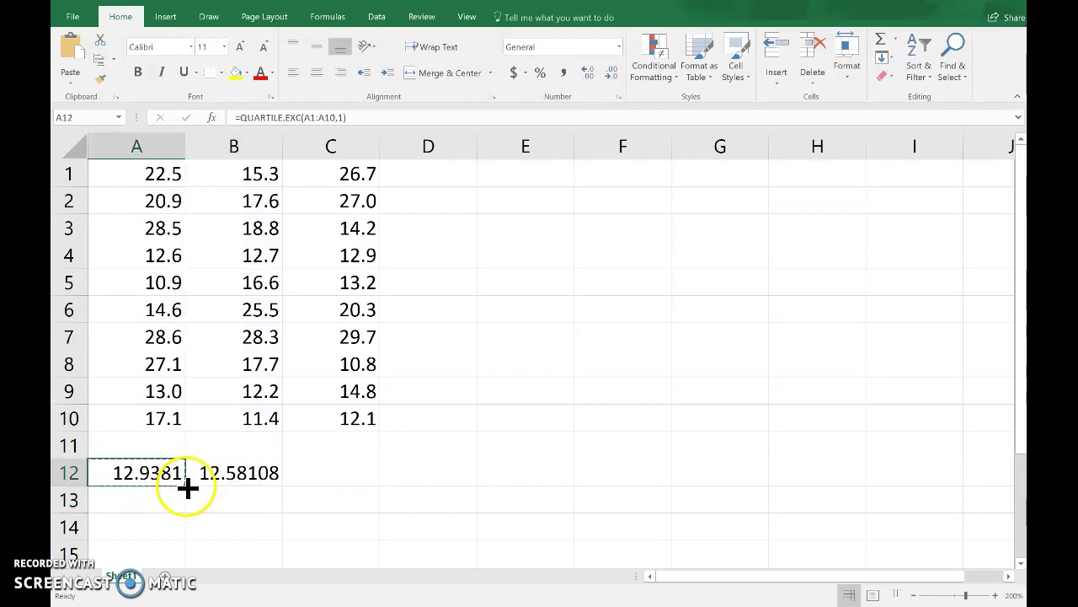
{"action": "left_click_drag", "start_coordinate": [187, 487], "coordinate": [358, 479]}
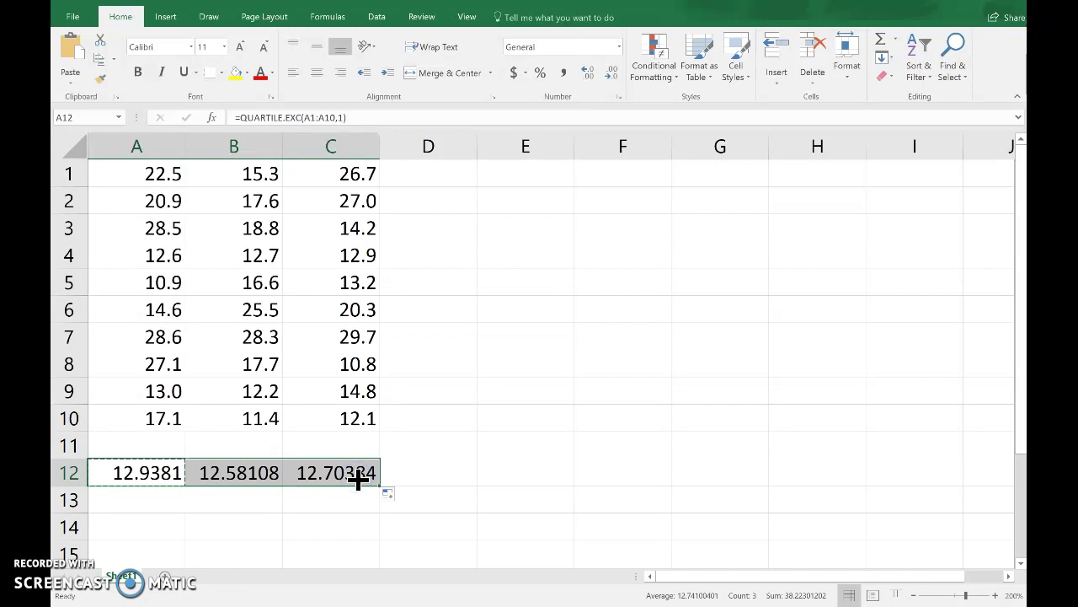
{"action": "left_click", "coordinate": [261, 471]}
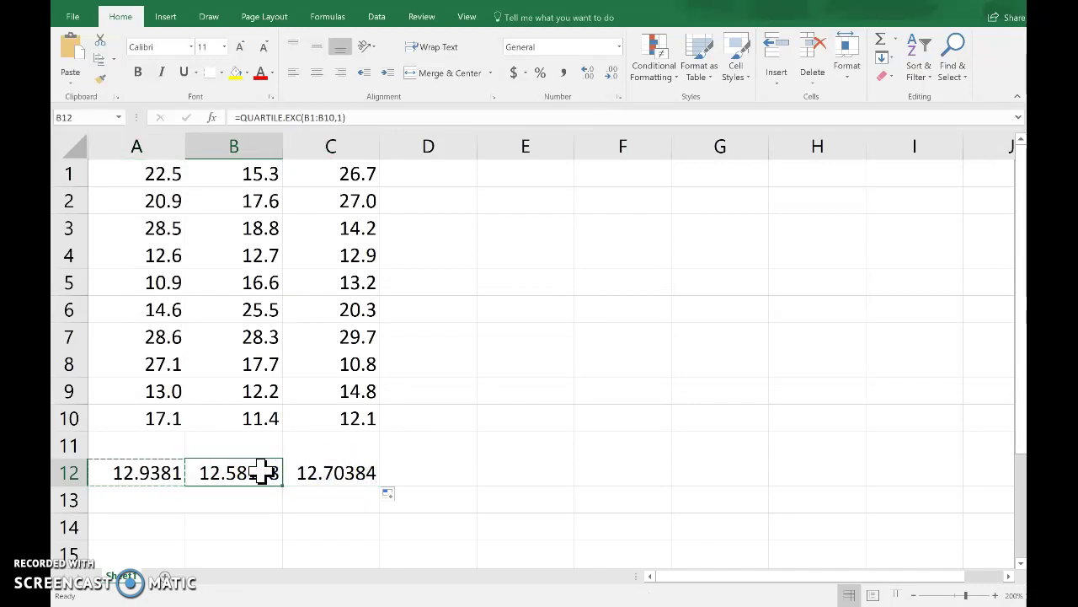
{"action": "double_click", "coordinate": [324, 473]}
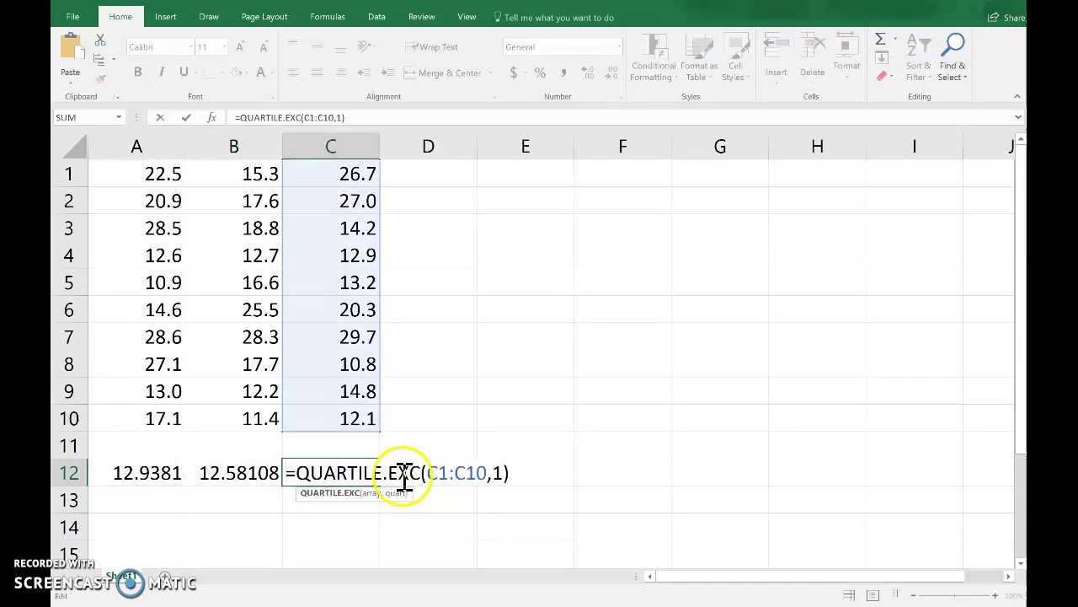
{"action": "left_click", "coordinate": [160, 495]}
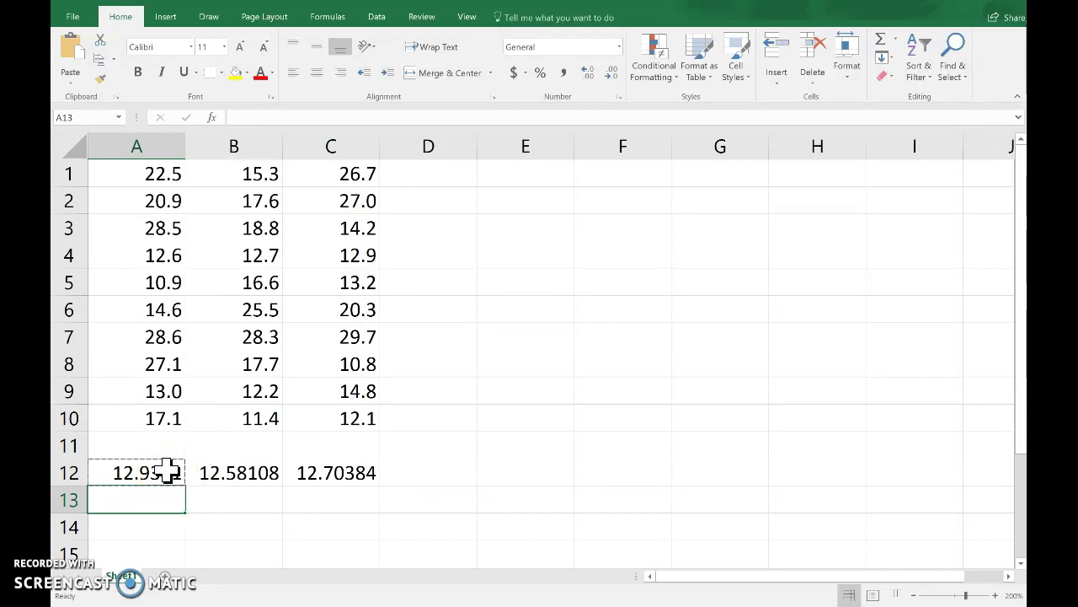
Fill A12's formula down into A13, showing the shifted range A2:A11 returning 12.83828
{"action": "left_click", "coordinate": [167, 472]}
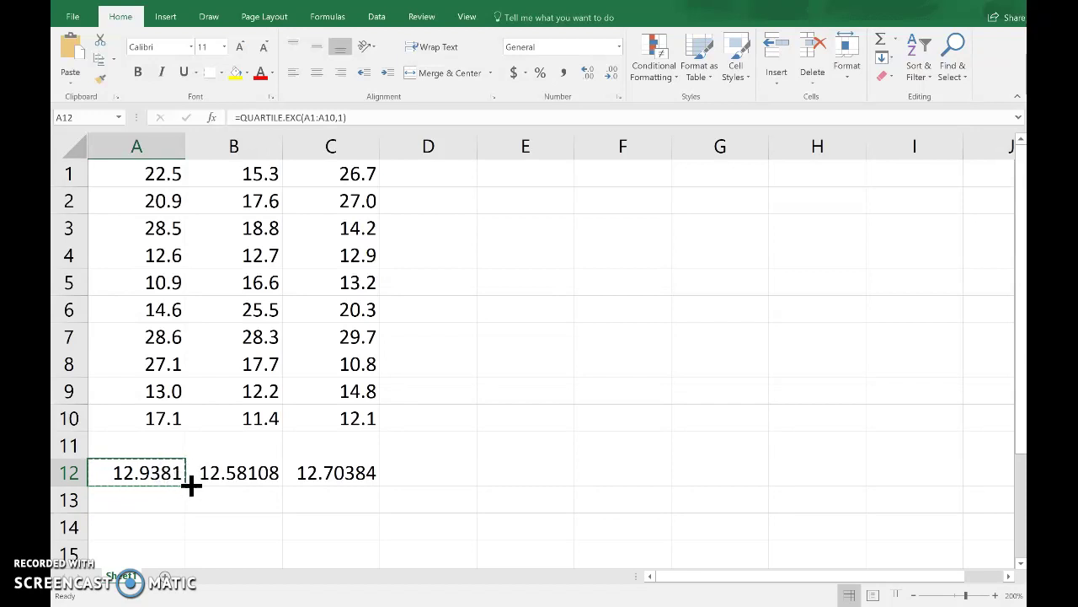
{"action": "left_click_drag", "start_coordinate": [186, 490], "coordinate": [187, 515]}
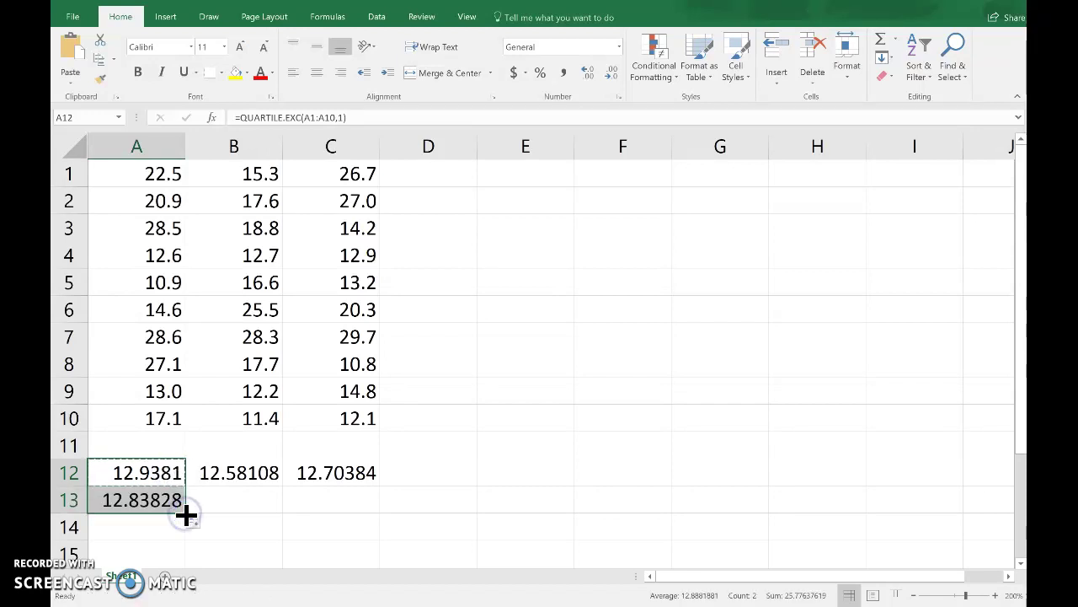
{"action": "left_click", "coordinate": [148, 498]}
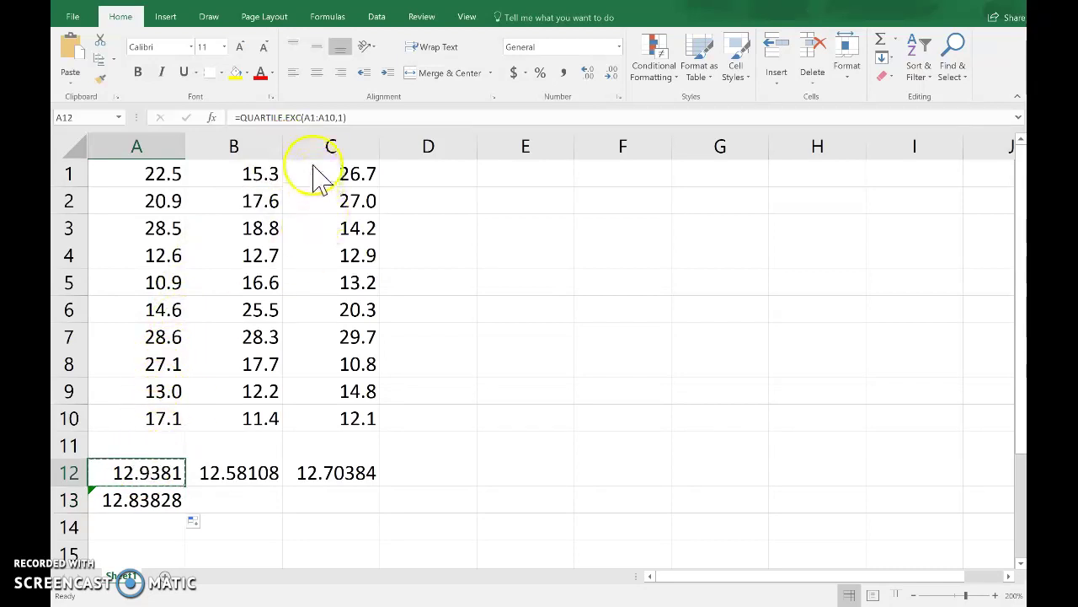
Lock the rows in A12's formula to read =QUARTILE.EXC(A$1:A$10,1)
{"action": "left_click", "coordinate": [311, 118]}
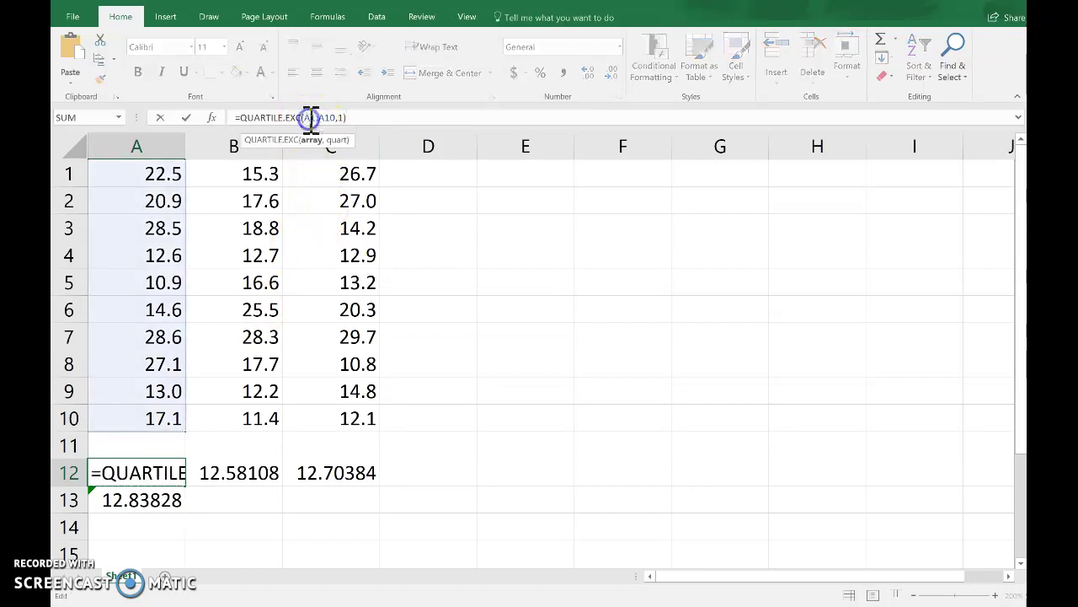
{"action": "left_click", "coordinate": [311, 118]}
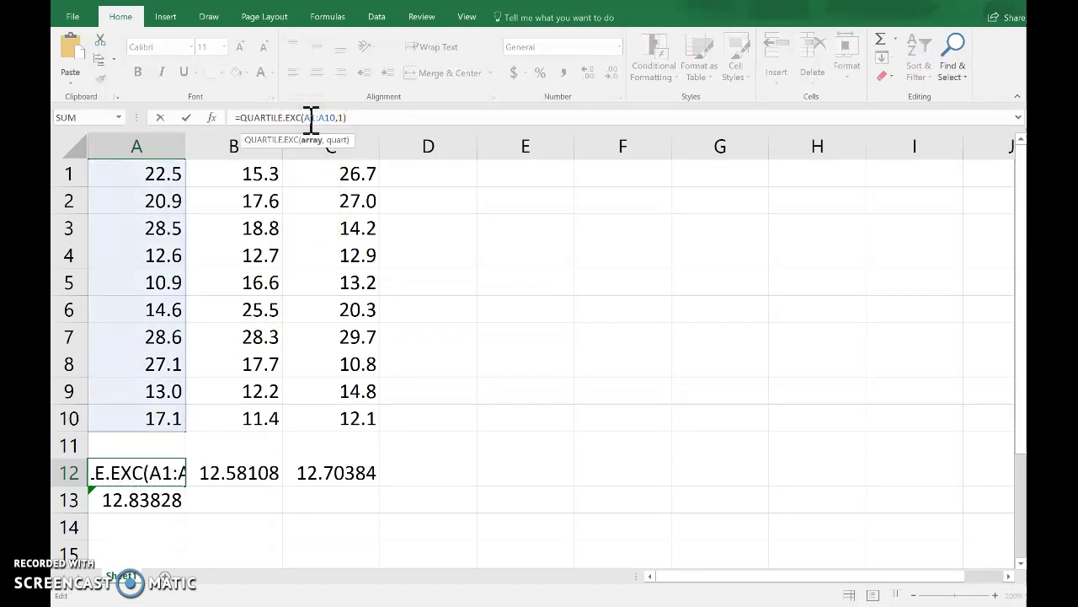
{"action": "type", "text": "$"}
{"action": "left_click", "coordinate": [327, 118]}
{"action": "type", "text": "$"}
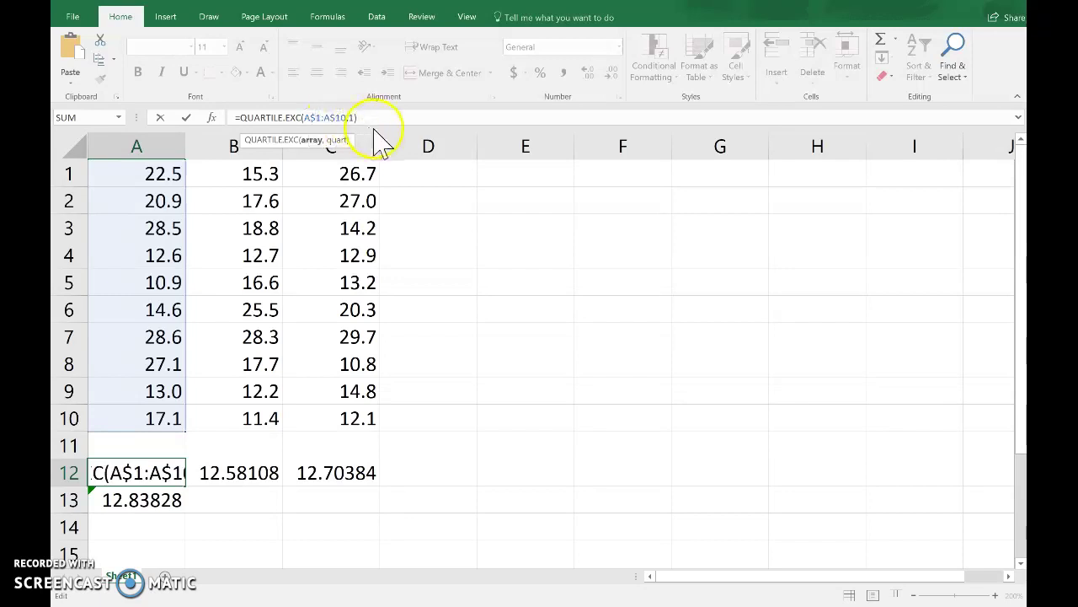
{"action": "left_click", "coordinate": [337, 119]}
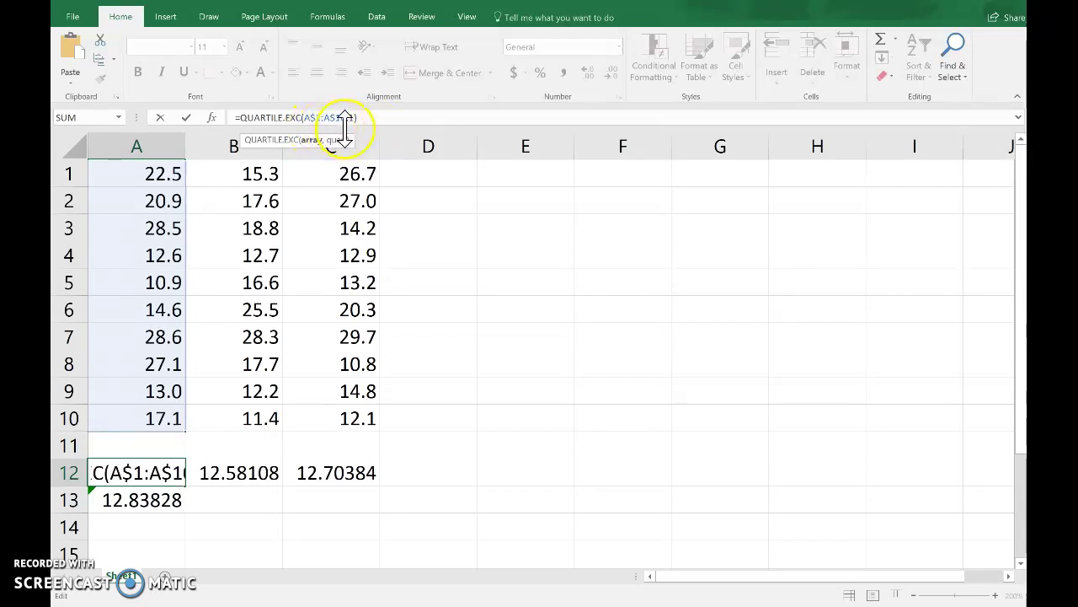
{"action": "key", "text": "Return"}
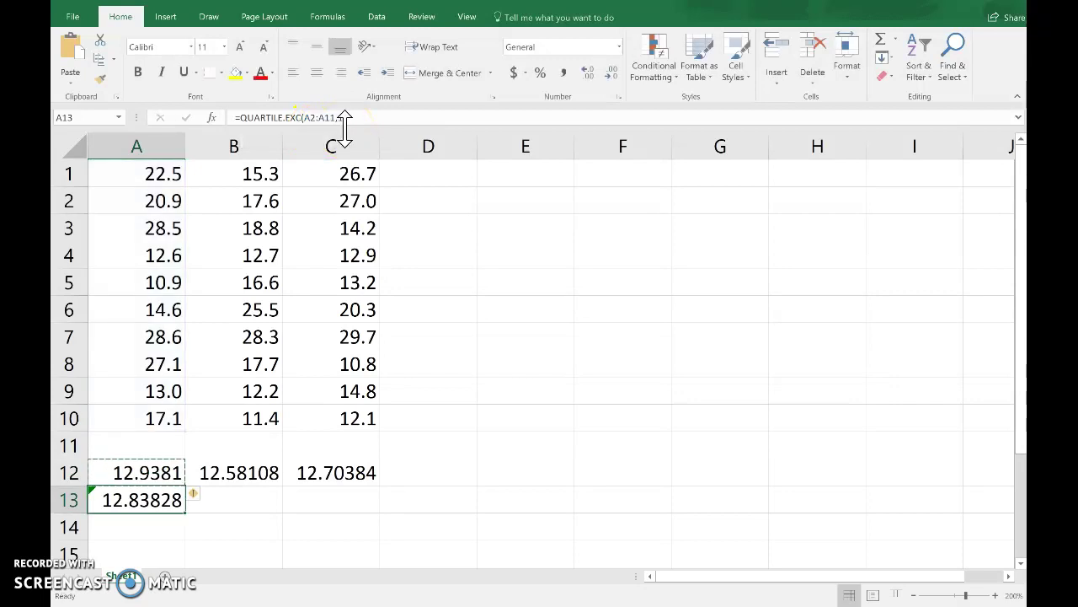
Fill A12's locked-row formula across to C12 and down into A13, showing 12.9381
{"action": "left_click", "coordinate": [154, 465]}
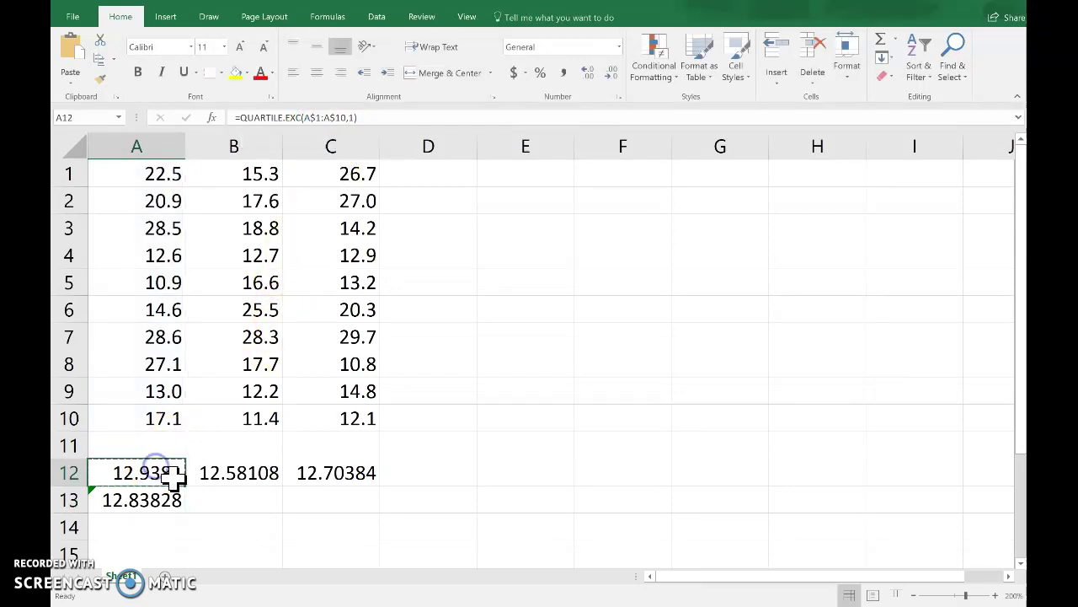
{"action": "left_click_drag", "start_coordinate": [186, 486], "coordinate": [345, 484]}
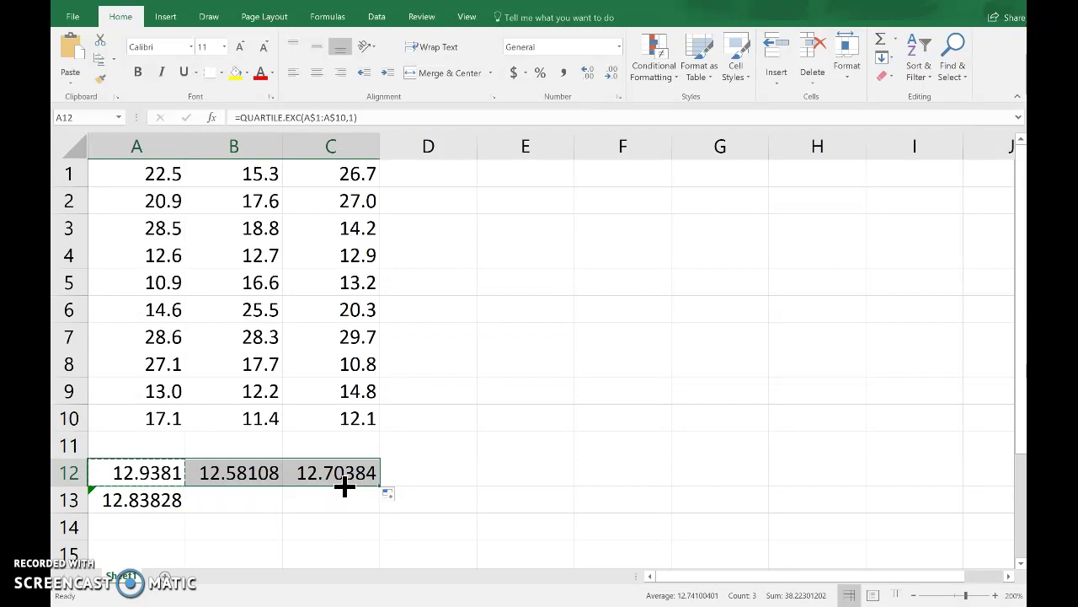
{"action": "left_click", "coordinate": [124, 461]}
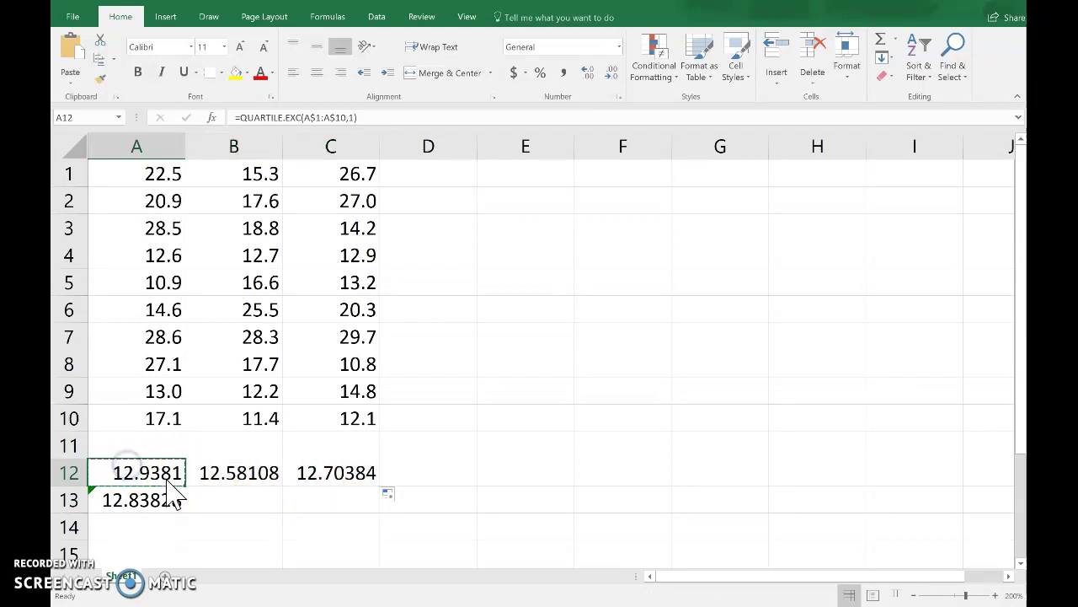
{"action": "left_click_drag", "start_coordinate": [185, 488], "coordinate": [181, 503]}
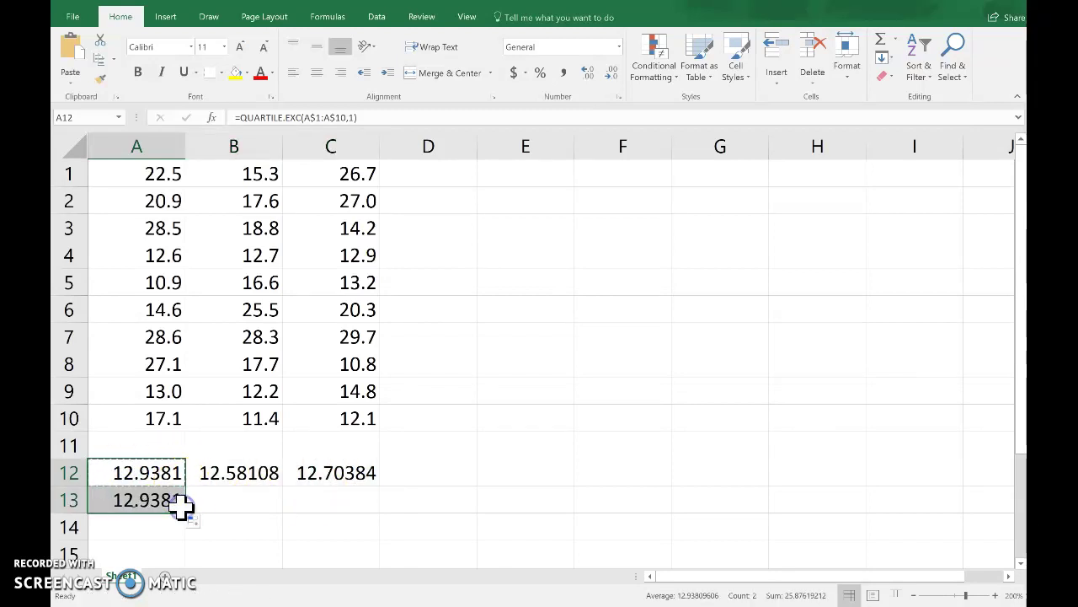
{"action": "left_click", "coordinate": [171, 502]}
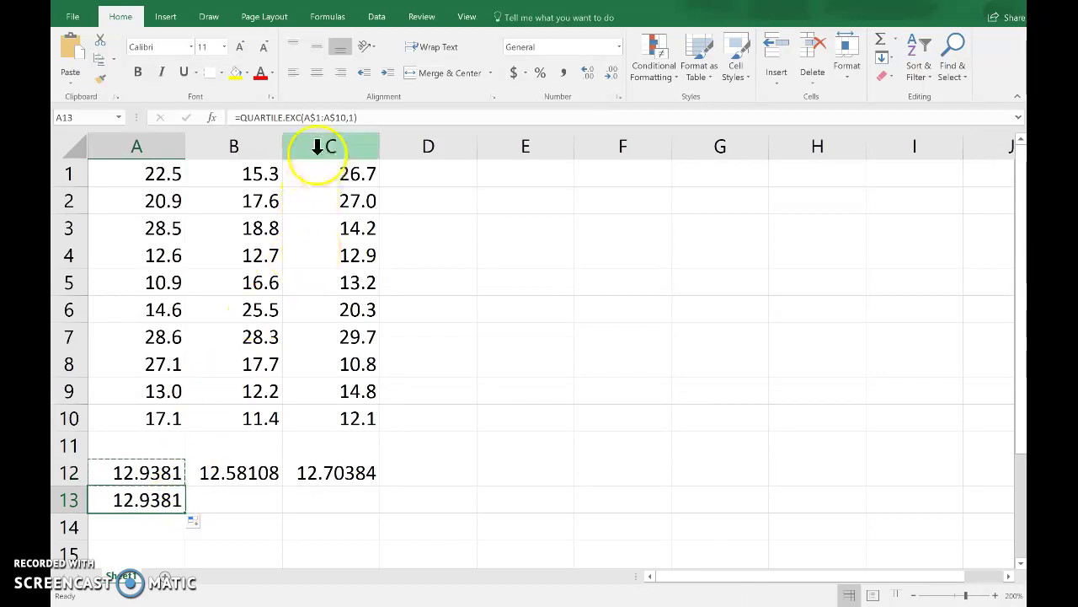
Finish A13 as =QUARTILE.EXC(A$1:A$10,2), giving the median 18.98218
{"action": "left_click", "coordinate": [355, 118]}
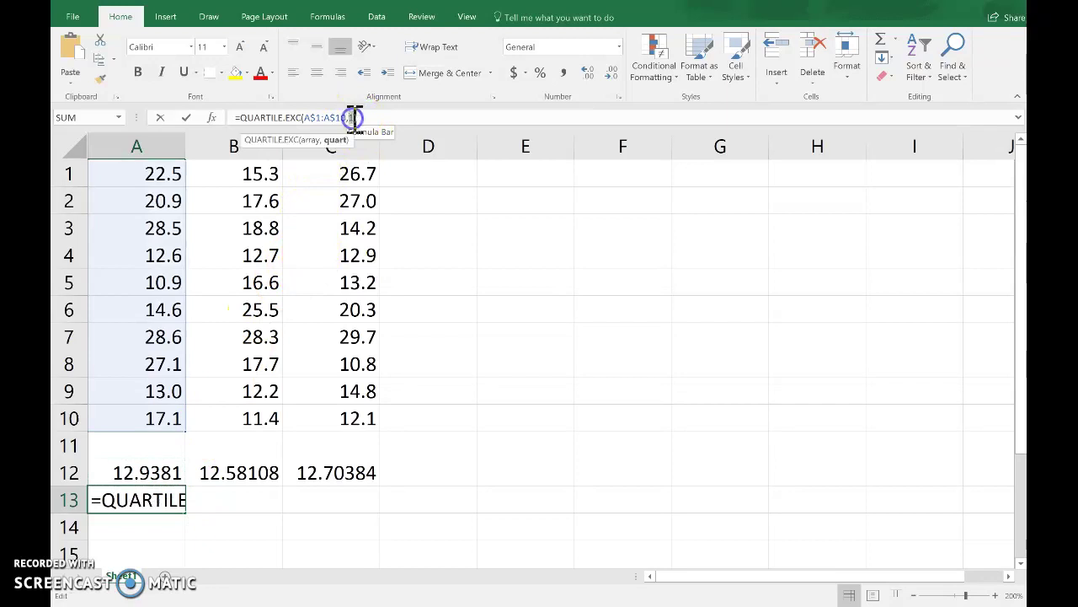
{"action": "type", "text": "2"}
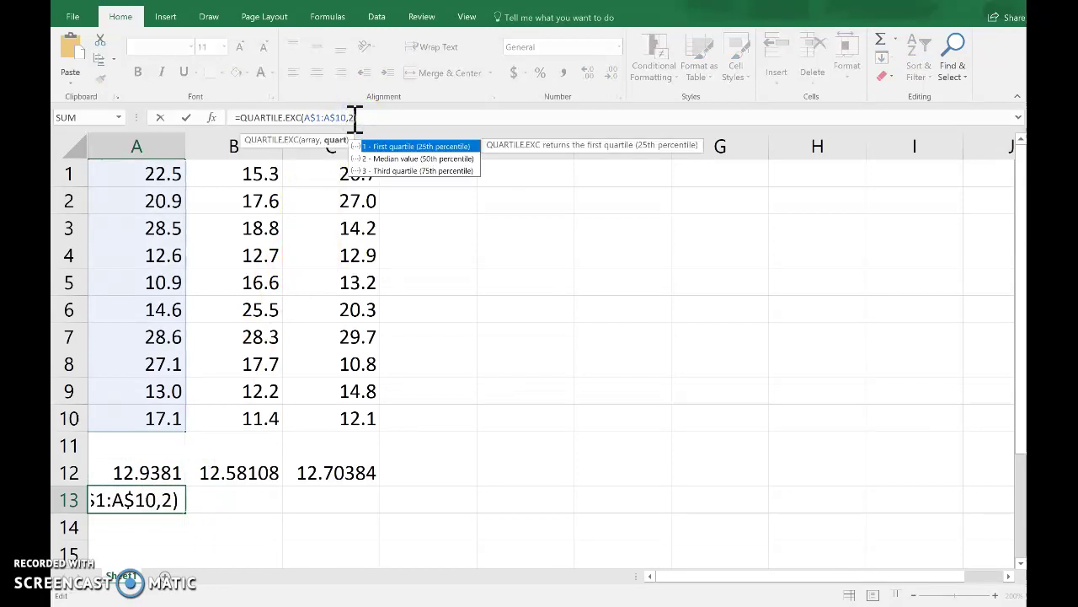
{"action": "type", "text": ")"}
{"action": "key", "text": "Return"}
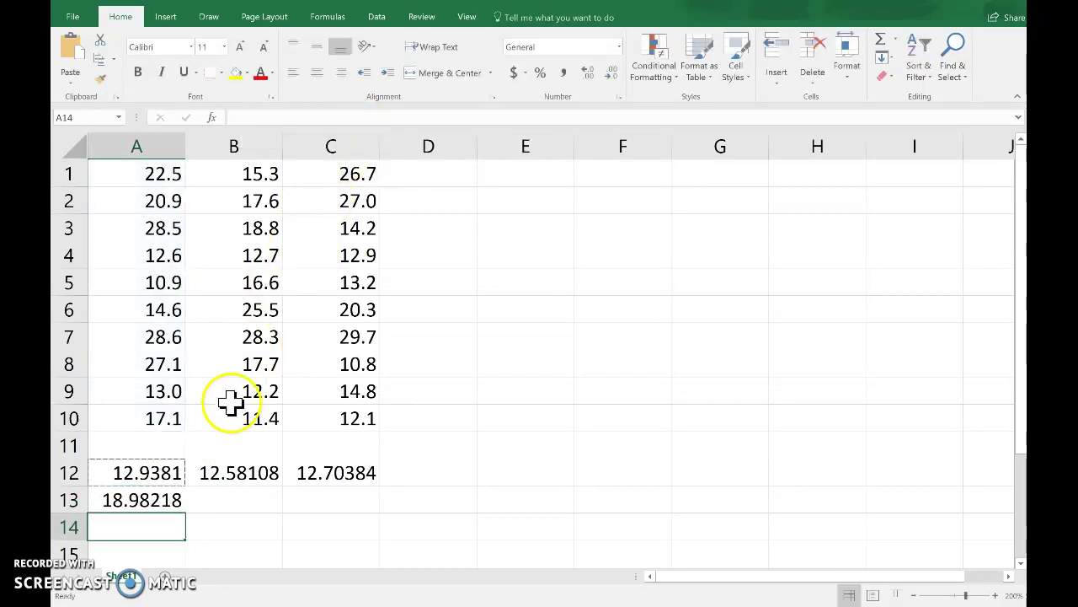
Copy the median formula into A14 and change quart to 3, returning 27.46906
{"action": "left_click", "coordinate": [148, 500]}
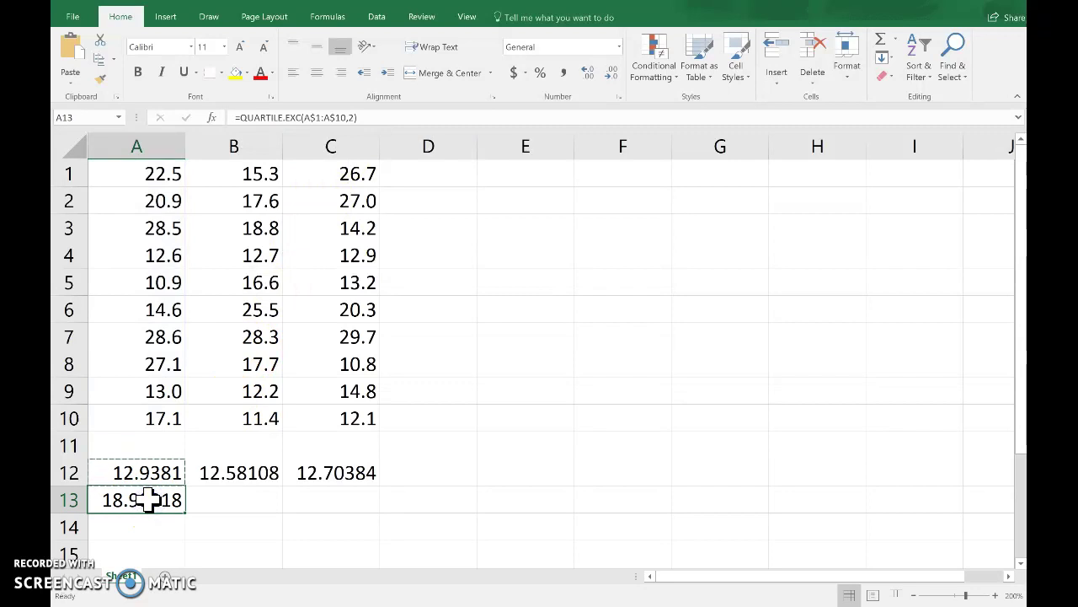
{"action": "key", "text": "ctrl+c"}
{"action": "left_click", "coordinate": [140, 526]}
{"action": "key", "text": "ctrl+v"}
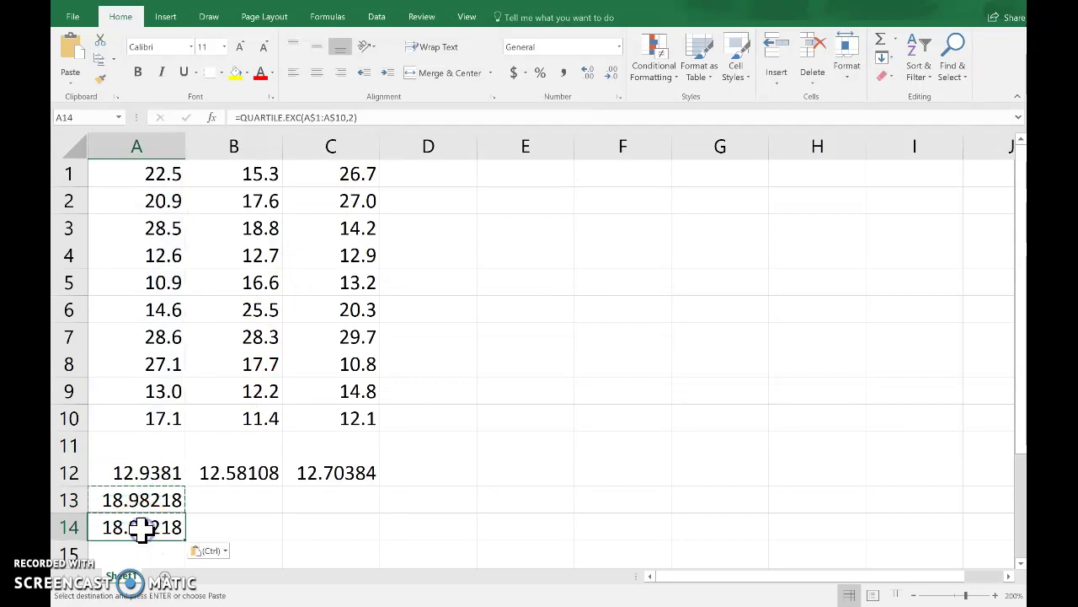
{"action": "left_click", "coordinate": [354, 117]}
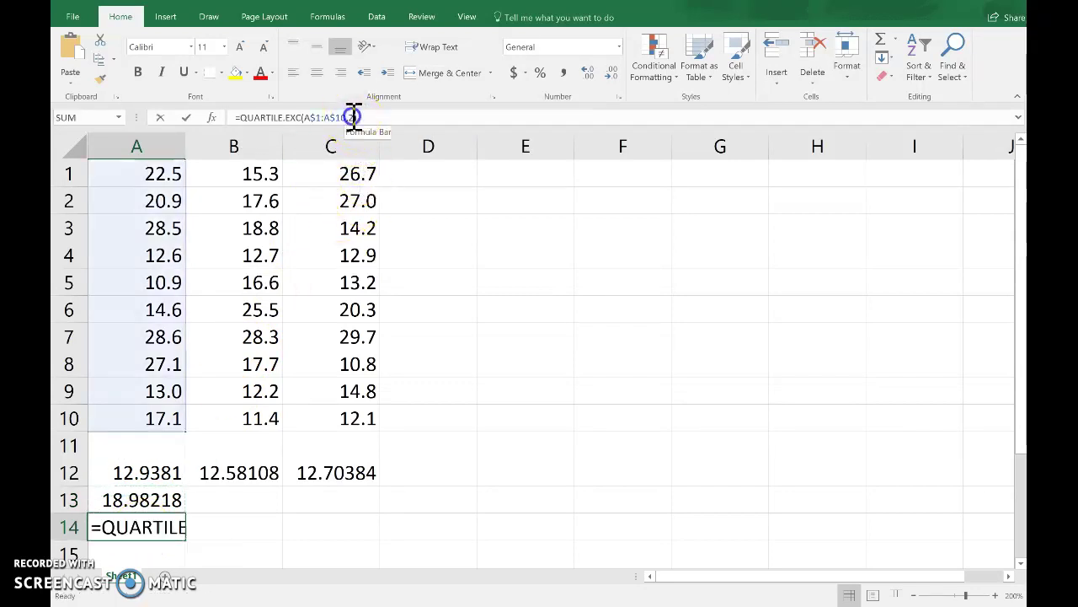
{"action": "key", "text": "BackSpace"}
{"action": "type", "text": "3"}
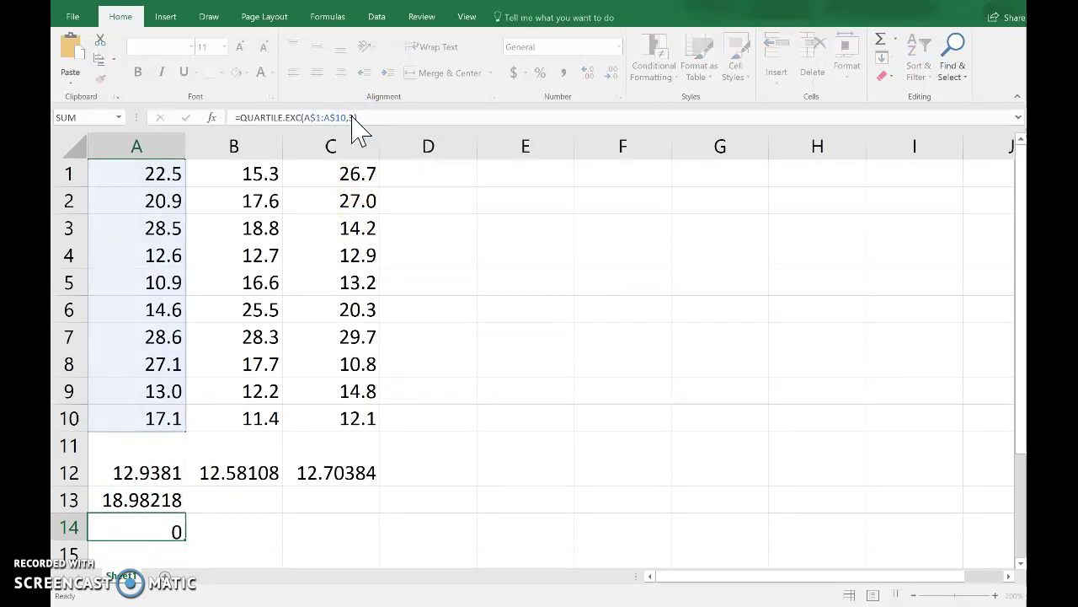
{"action": "key", "text": "Return"}
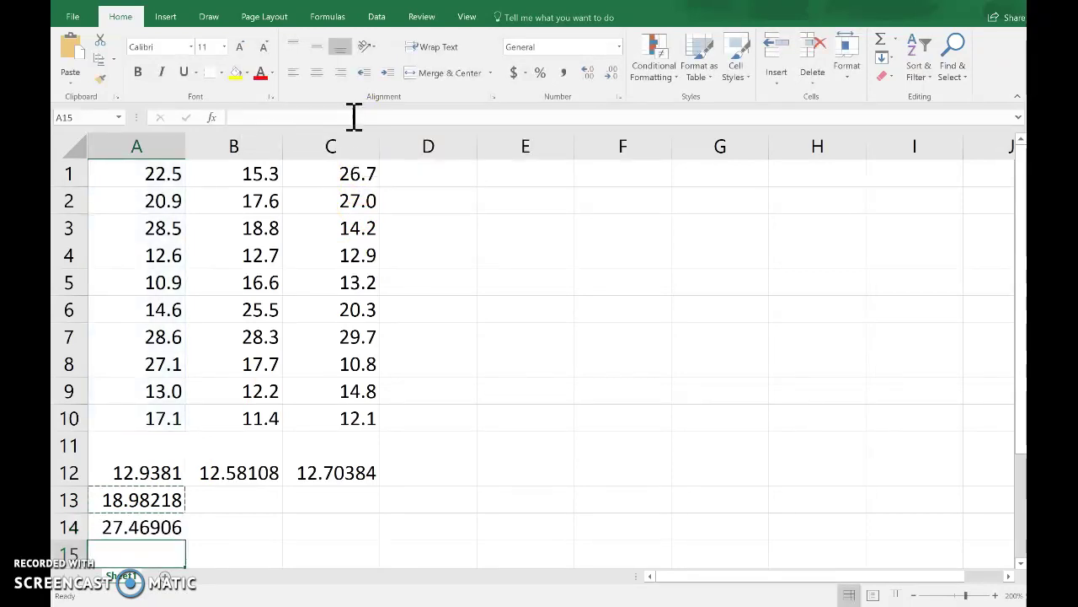
Fill A13:A14 across to column C, giving medians 17.11958, 14.50342 and upper quartiles 20.48956, 26.72974
{"action": "left_click", "coordinate": [157, 526]}
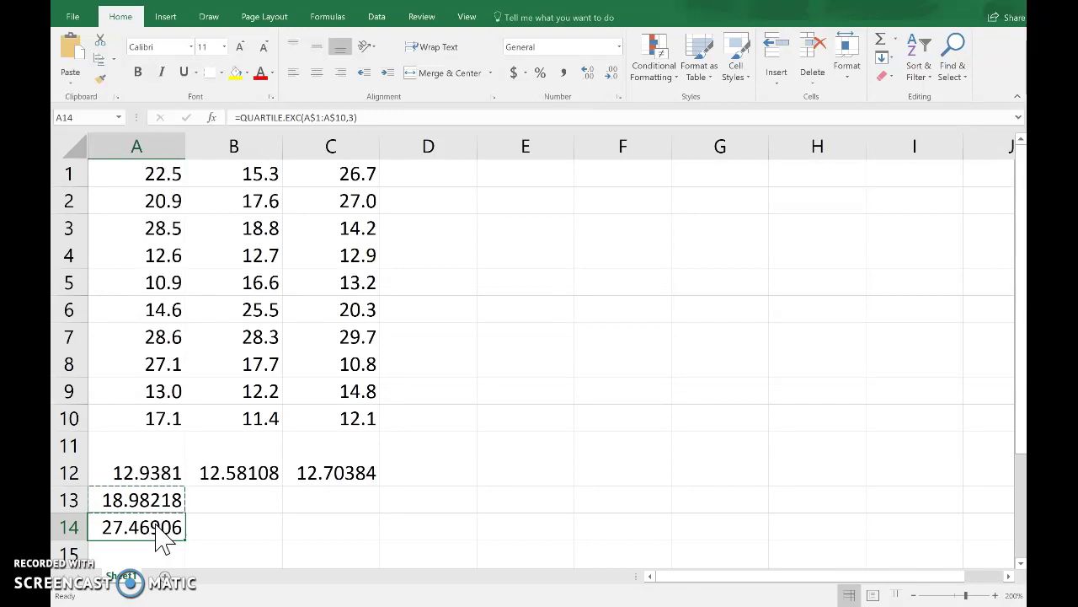
{"action": "double_click", "coordinate": [150, 499]}
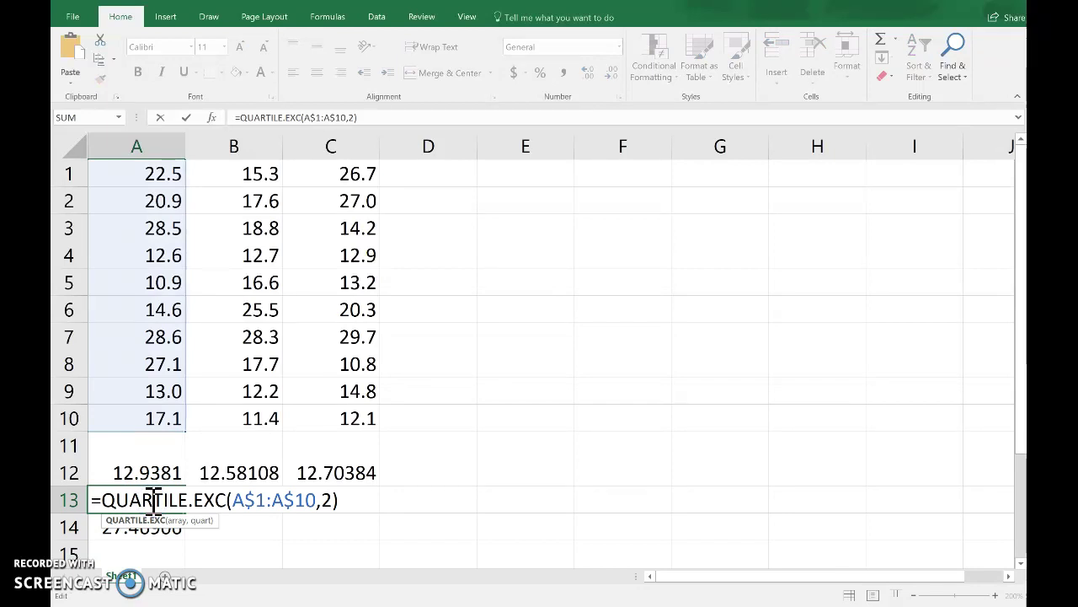
{"action": "key", "text": "Return"}
{"action": "left_click_drag", "start_coordinate": [150, 506], "coordinate": [350, 528]}
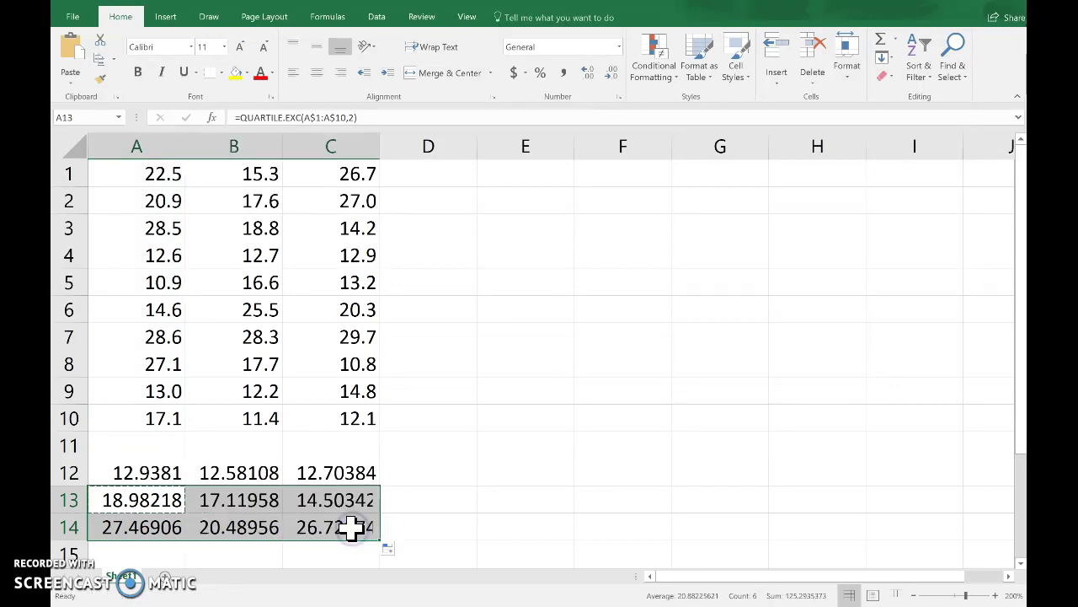
{"action": "left_click", "coordinate": [254, 503]}
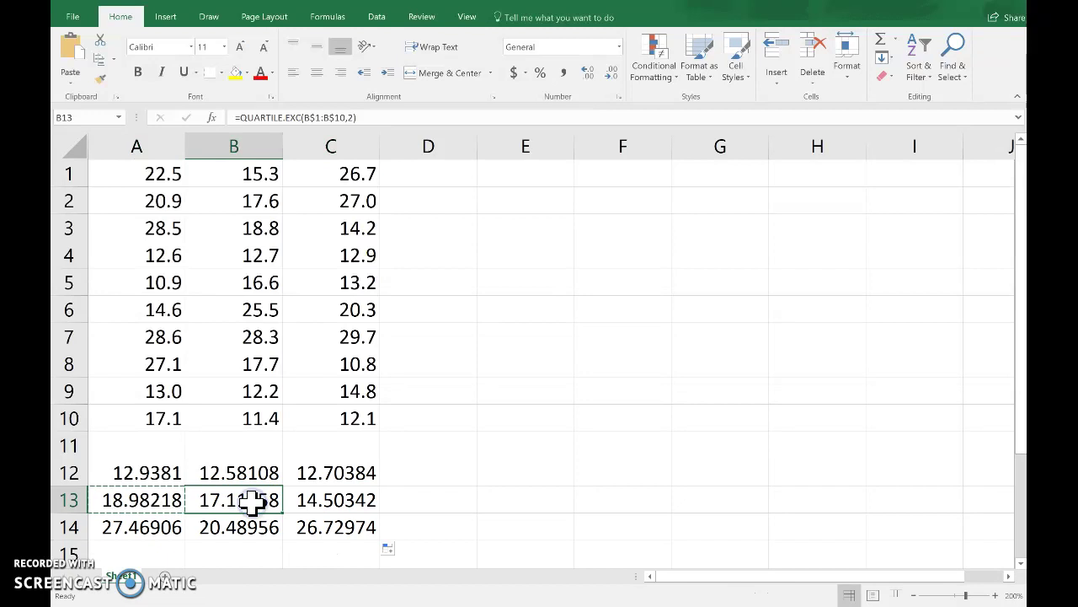
{"action": "left_click", "coordinate": [329, 502]}
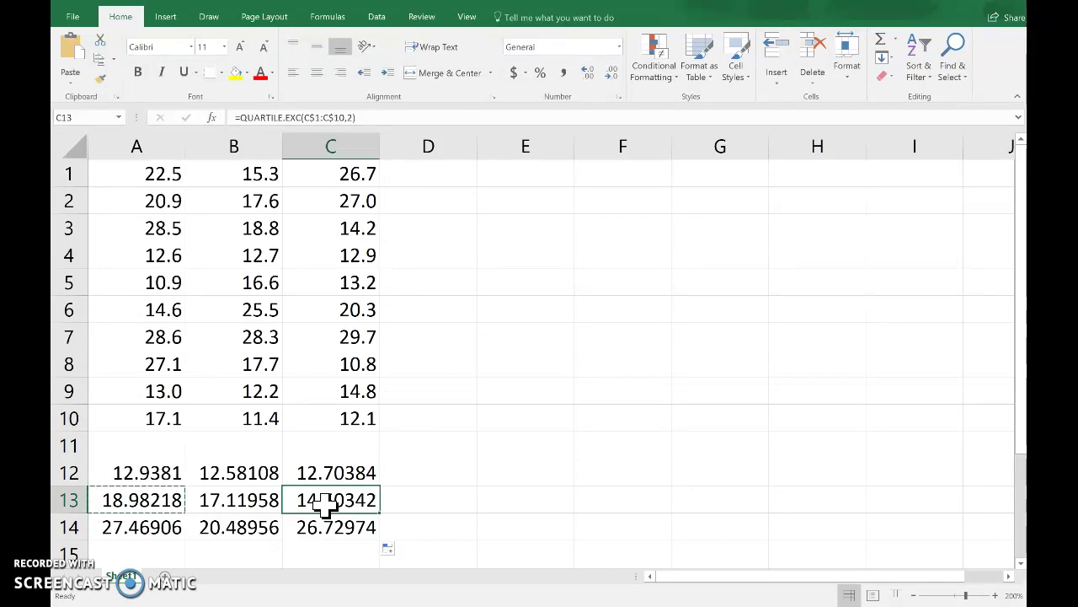
Anchor A12's range start to make =QUARTILE.EXC($A$1:A$10,1), still 12.9381
{"action": "left_click", "coordinate": [115, 467]}
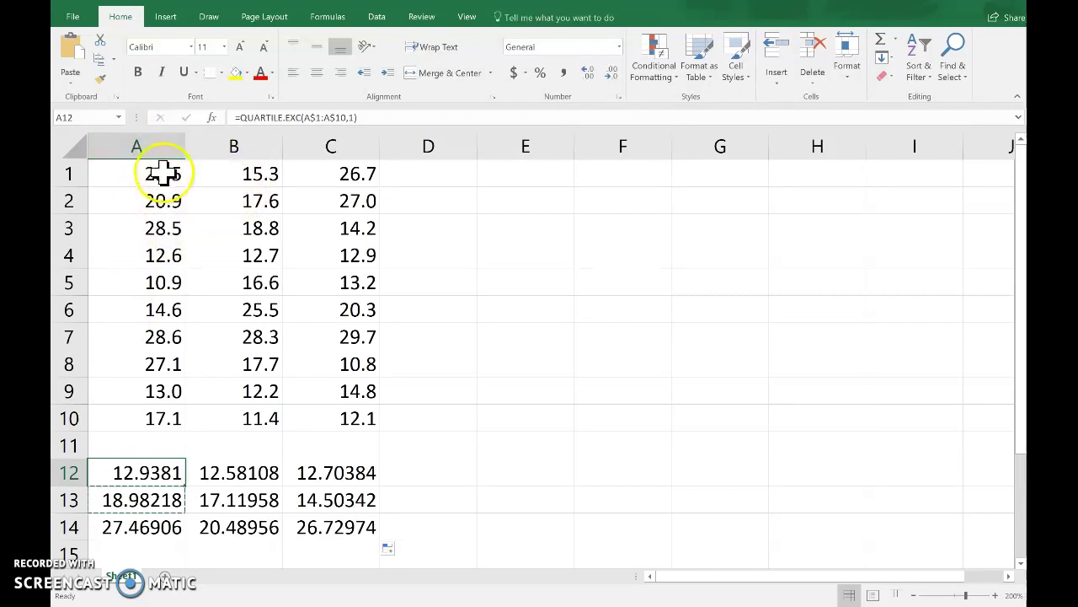
{"action": "left_click_drag", "start_coordinate": [169, 169], "coordinate": [243, 414]}
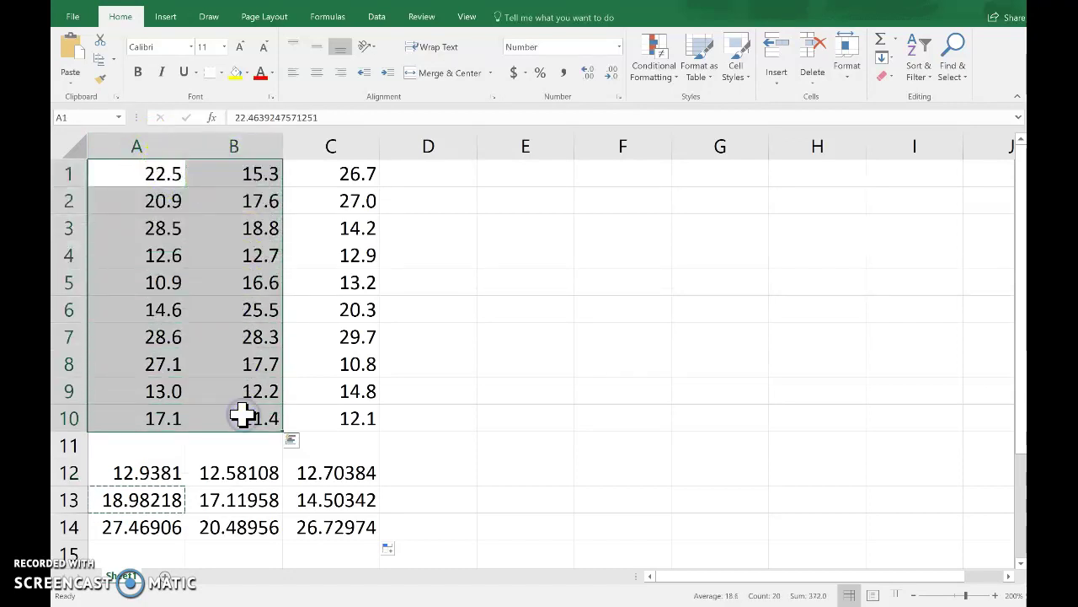
{"action": "left_click", "coordinate": [155, 473]}
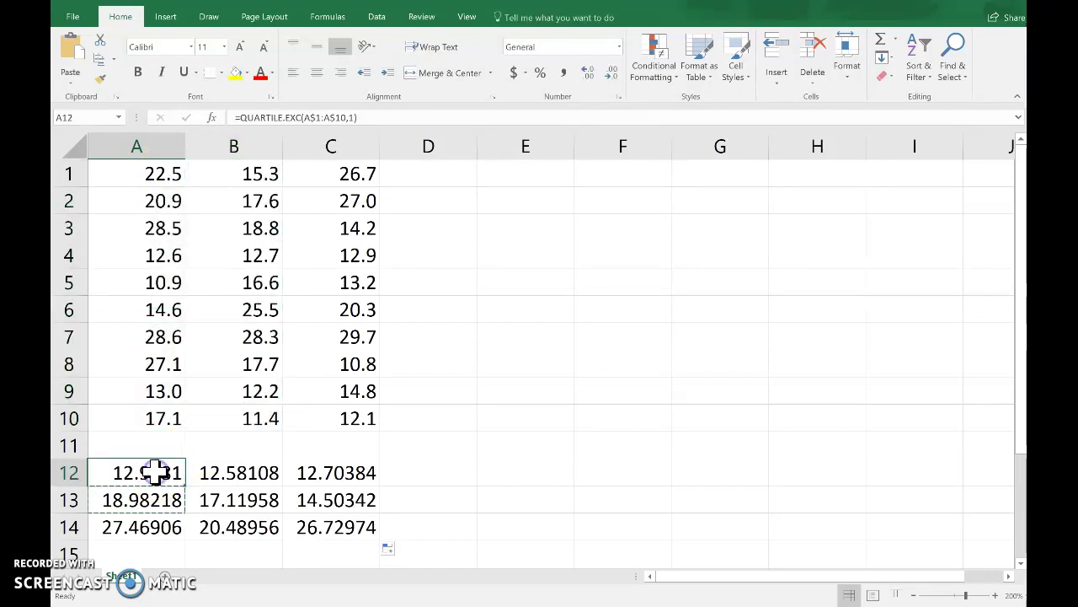
{"action": "left_click", "coordinate": [308, 117]}
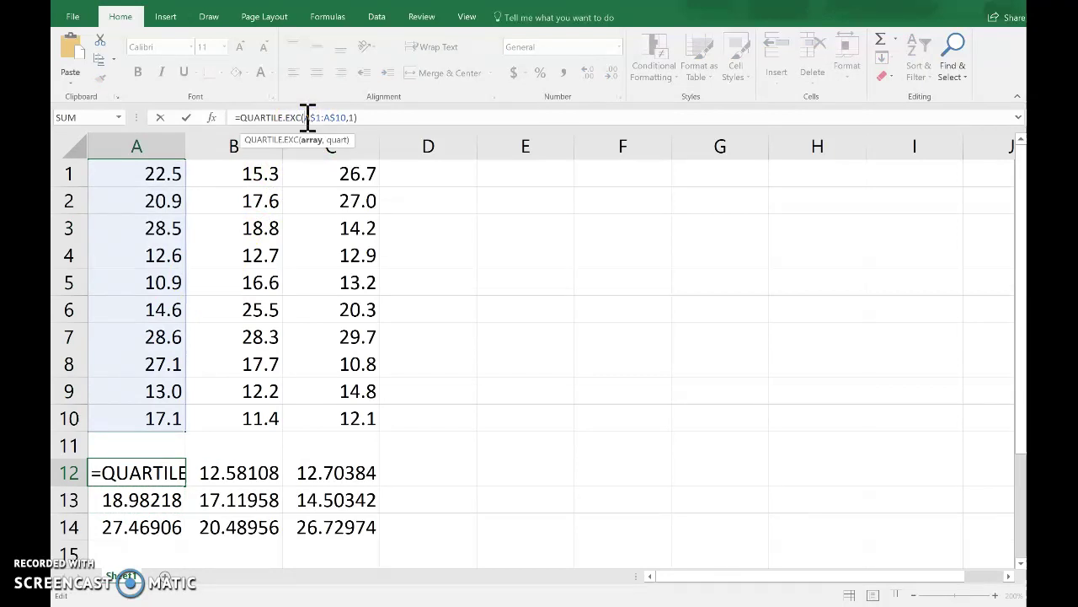
{"action": "type", "text": "$"}
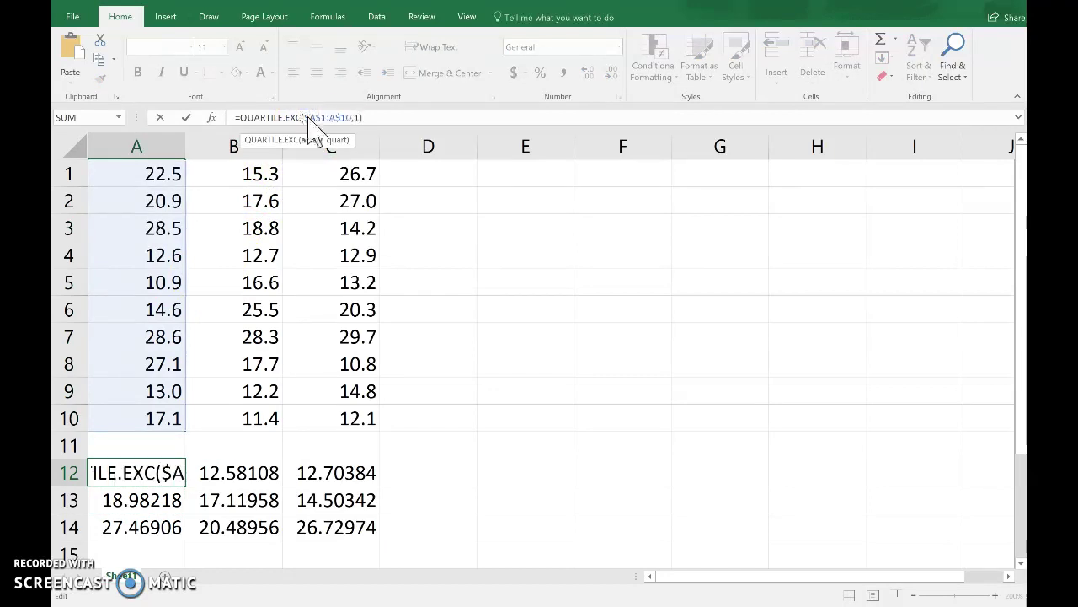
{"action": "left_click", "coordinate": [318, 118]}
{"action": "key", "text": "Return"}
{"action": "left_click", "coordinate": [125, 464]}
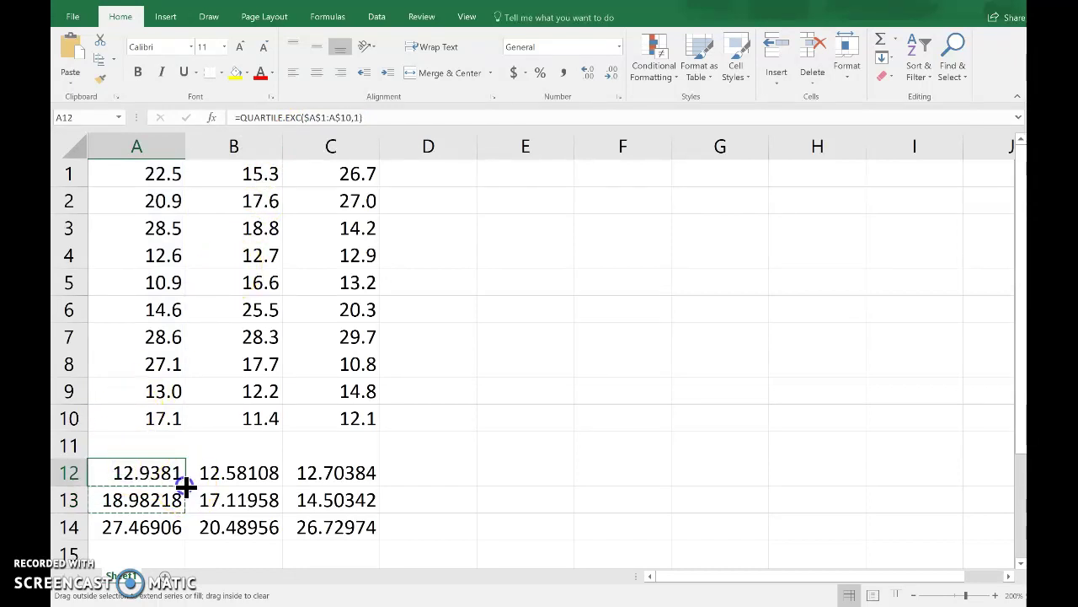
Extend A12's formula into B12, using the cumulative range $A$1:B$10 to return 12.78288
{"action": "left_click_drag", "start_coordinate": [185, 486], "coordinate": [281, 477]}
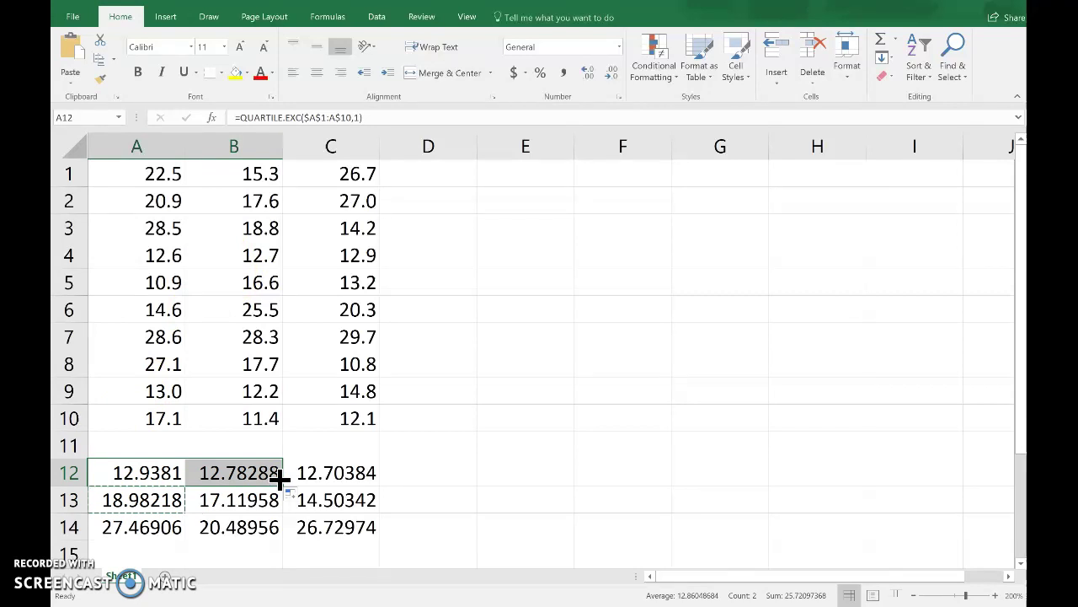
{"action": "double_click", "coordinate": [251, 472]}
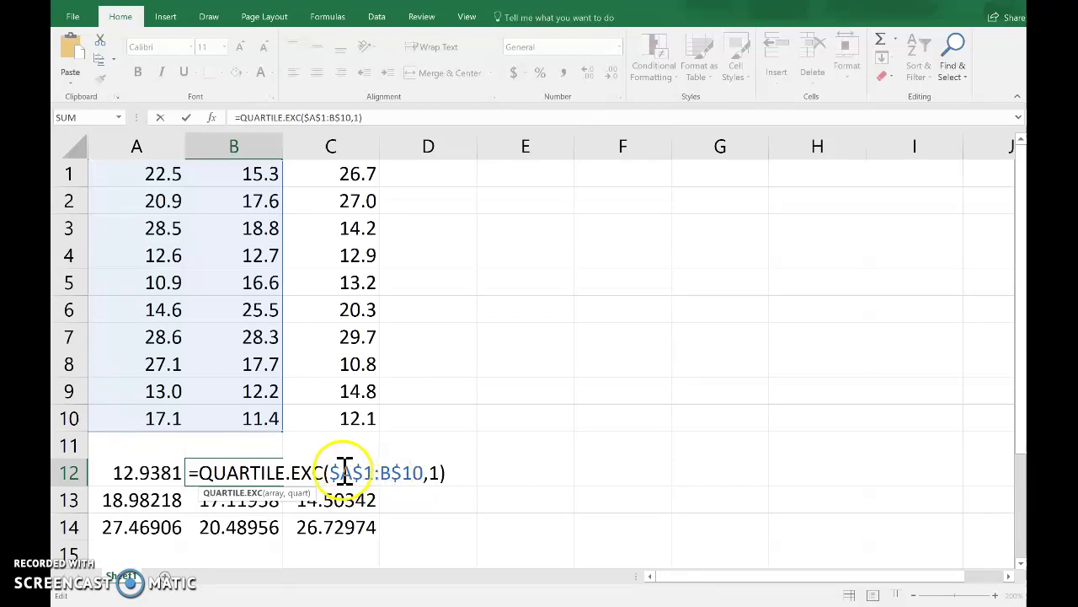
{"action": "left_click", "coordinate": [344, 472]}
{"action": "key", "text": "BackSpace"}
{"action": "key", "text": "BackSpace"}
{"action": "type", "text": "B"}
{"action": "key", "text": "Return"}
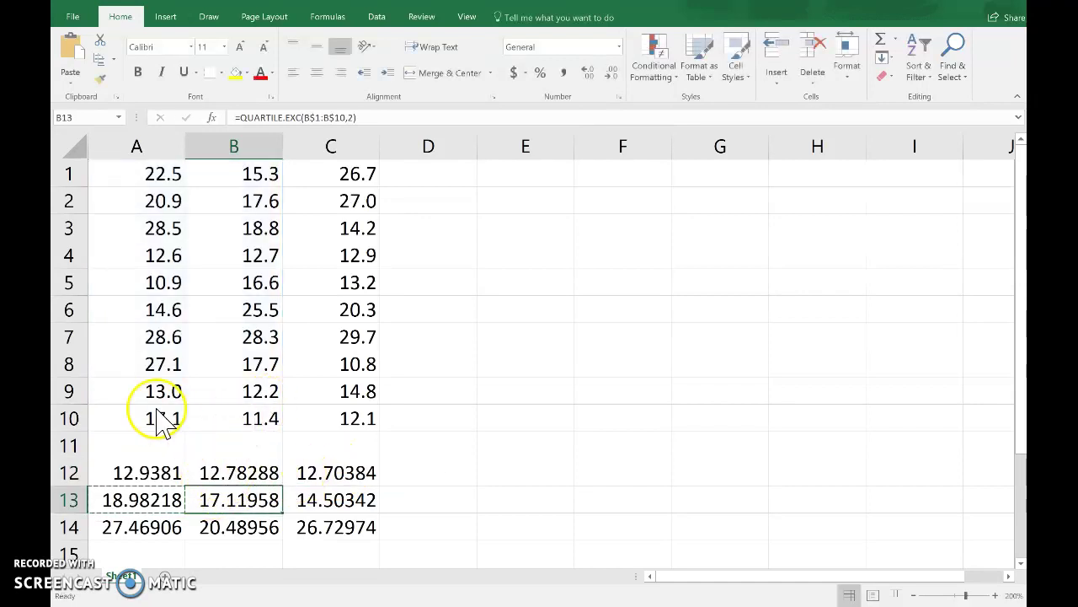
Extend B12's formula into C12, using $A$1:C$10 and returning 12.84933
{"action": "left_click", "coordinate": [206, 468]}
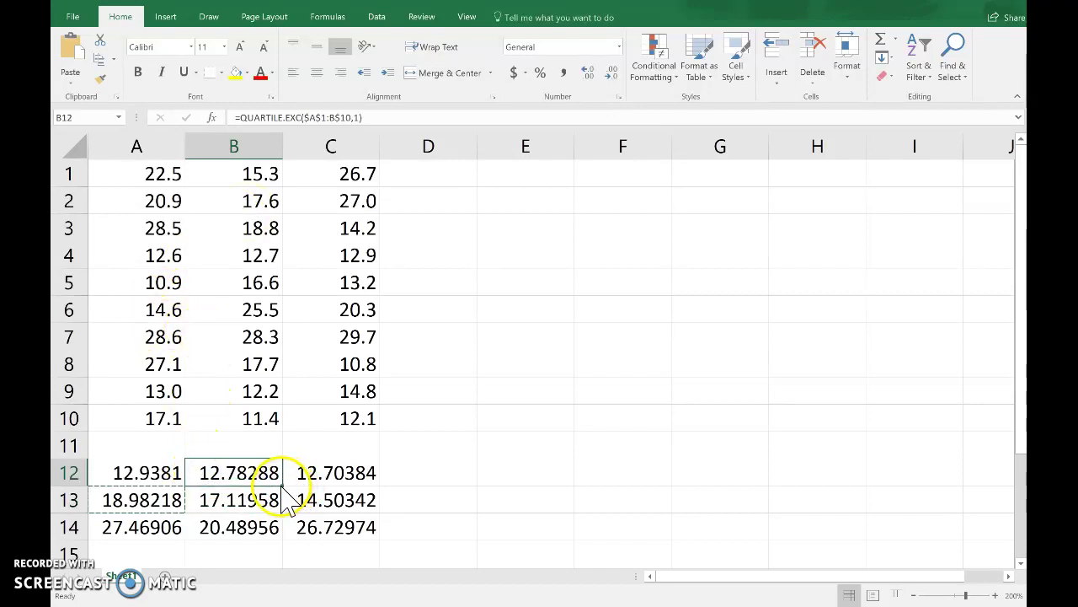
{"action": "left_click_drag", "start_coordinate": [281, 486], "coordinate": [361, 486]}
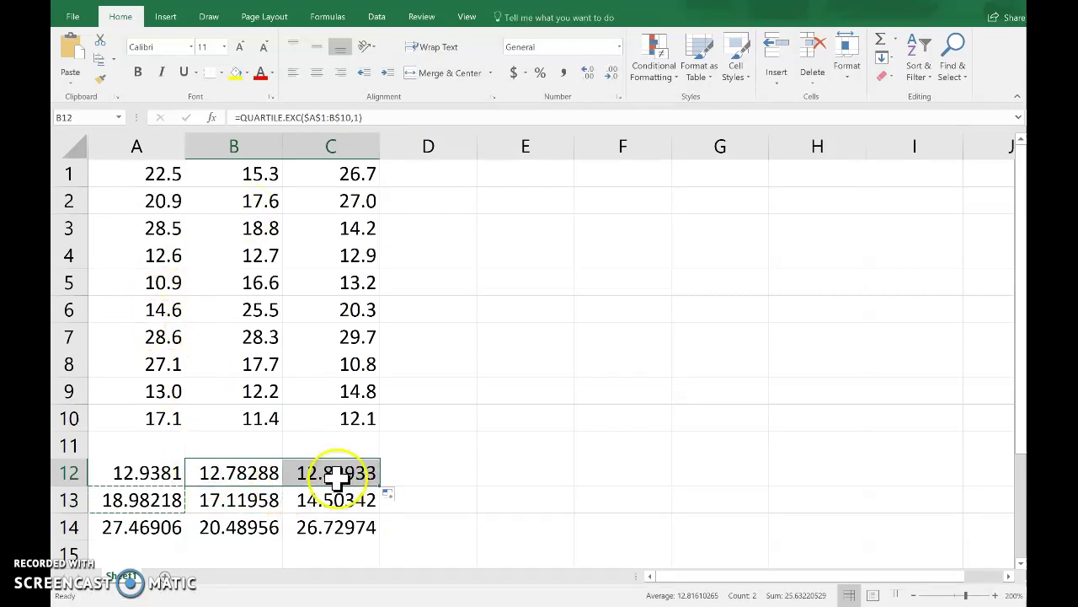
{"action": "double_click", "coordinate": [334, 475]}
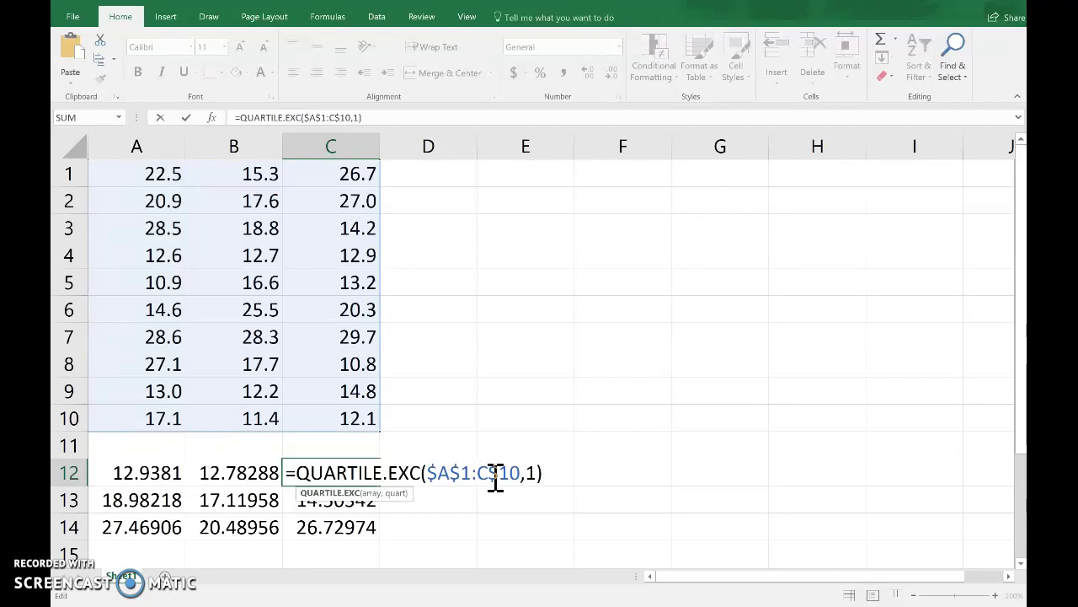
{"action": "left_click", "coordinate": [465, 472]}
{"action": "left_click", "coordinate": [444, 472]}
{"action": "key", "text": "Return"}
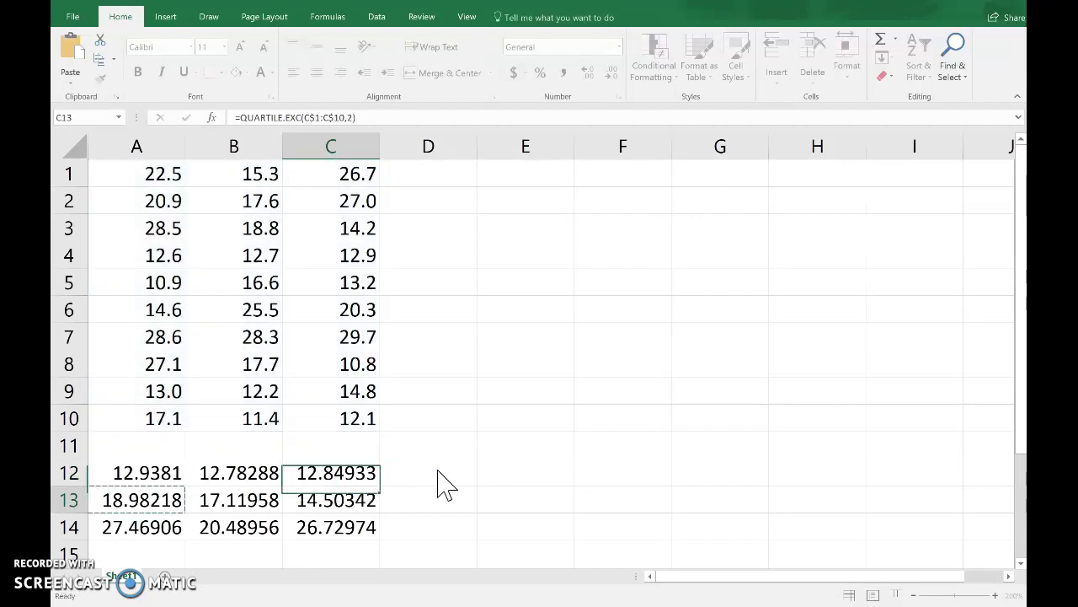